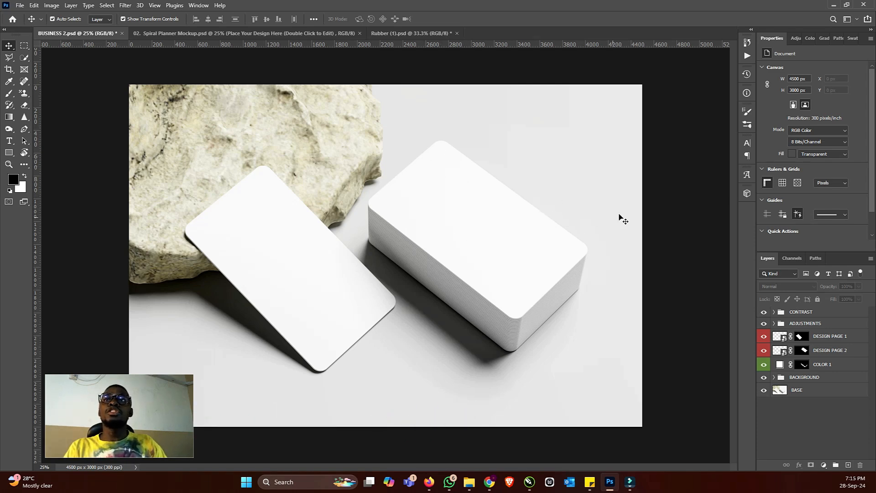
- Examine the DESIGN PAGE 1, DESIGN PAGE 2 and COLOR 1 layers of the business card mockup
left_click(672, 199)
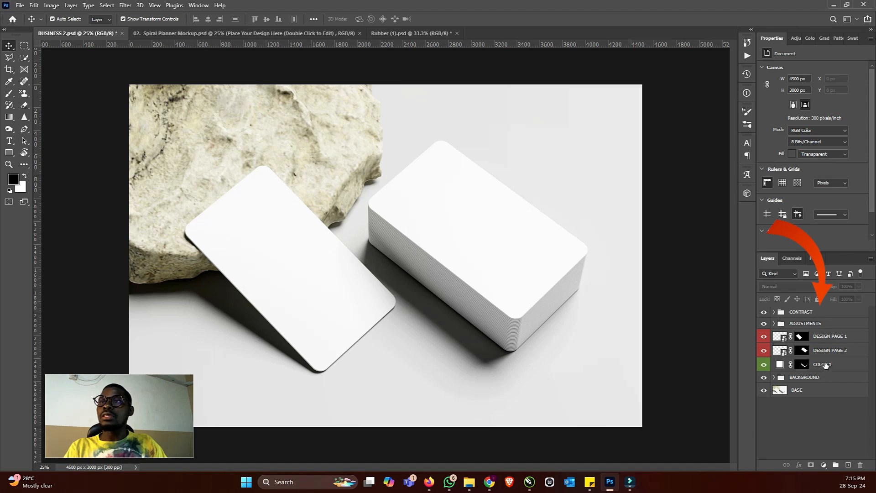
left_click(832, 337)
left_click(834, 351)
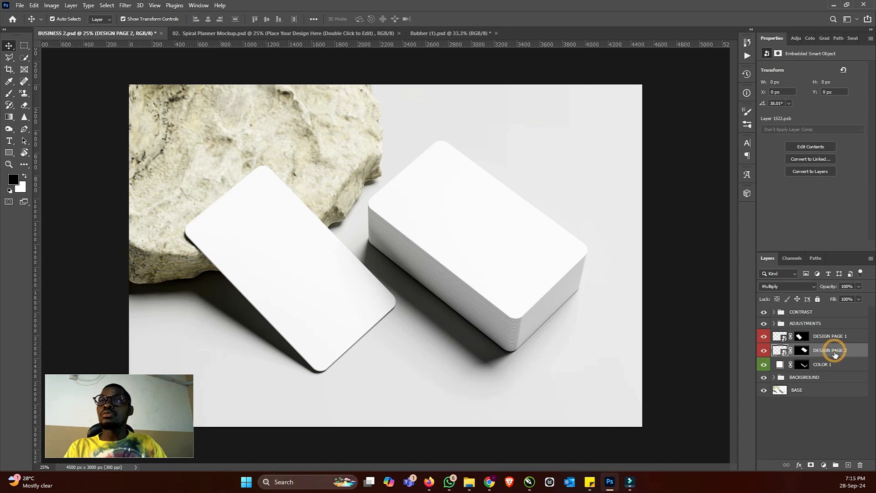
left_click(828, 365)
left_click(831, 336)
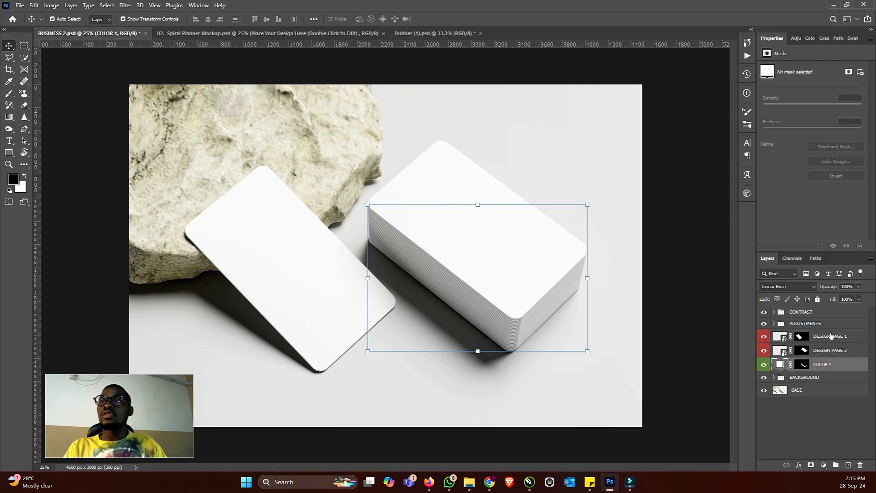
left_click(832, 350)
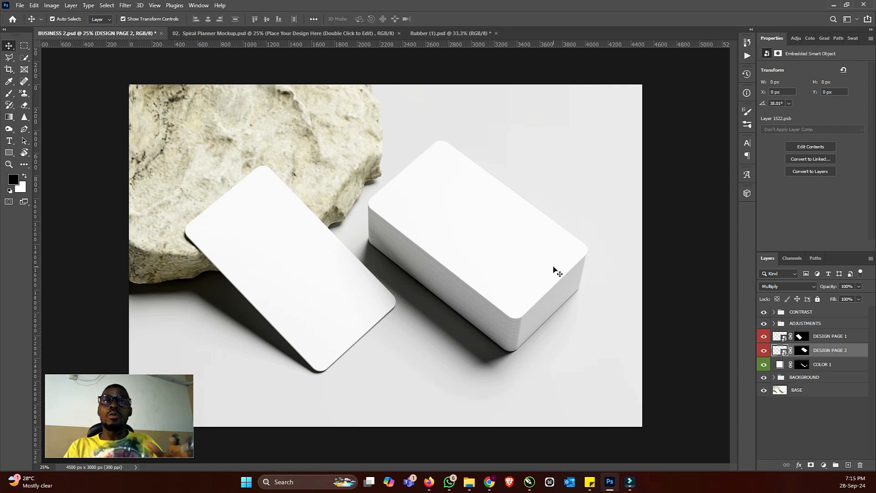
- Inspect the two "Place Your Design Here" smart object layers in the Spiral Planner mockup by toggling their visibility
left_click(222, 33)
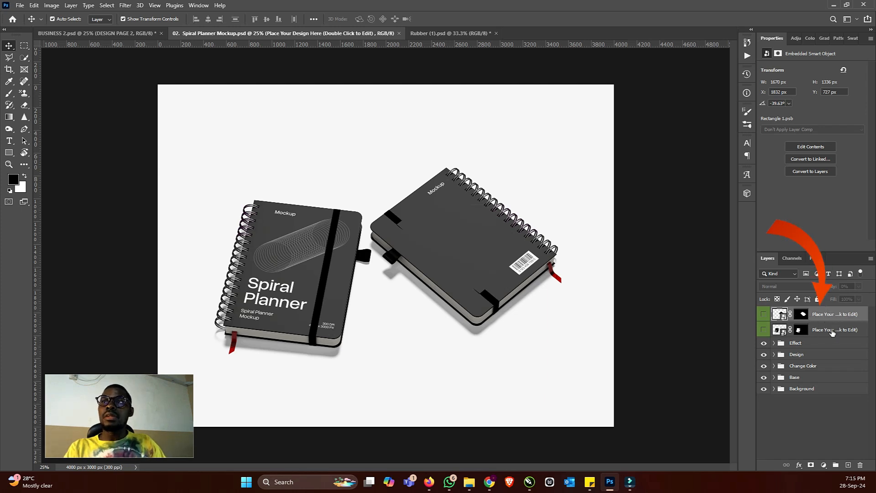
left_click(764, 314)
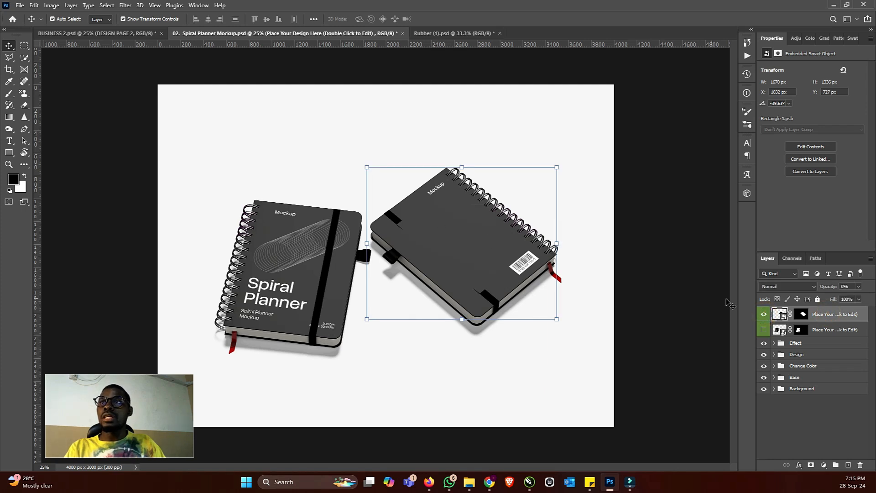
left_click(763, 314)
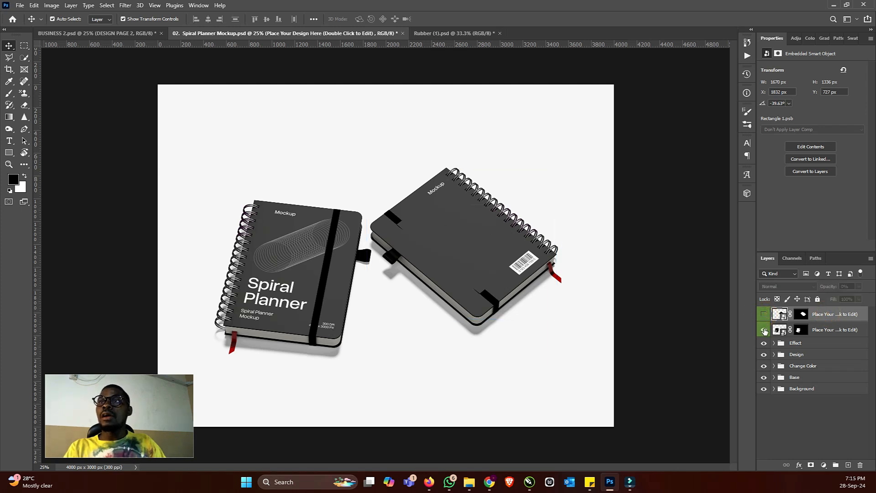
left_click(764, 330)
left_click(812, 332)
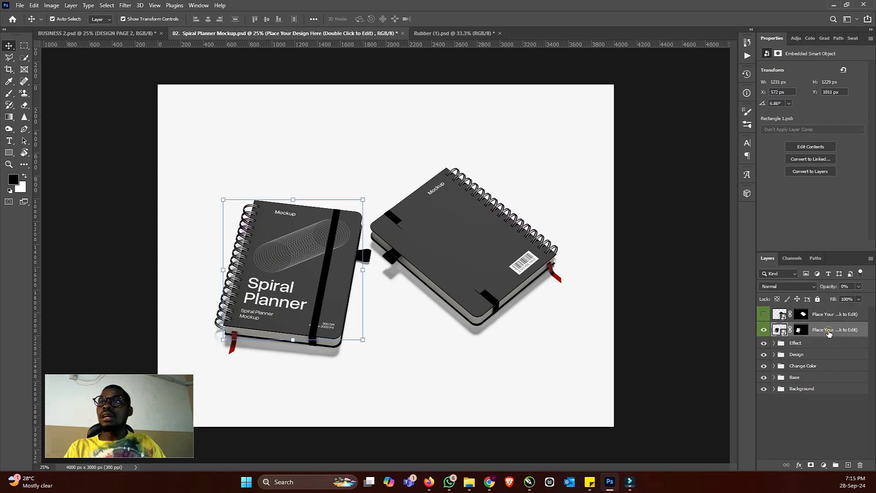
left_click(766, 331)
- Examine the smart object and Rubber Color layers inside the Rubber (Left) and Rubber (Right) groups of the Rubber (1).psd mockup
left_click(434, 33)
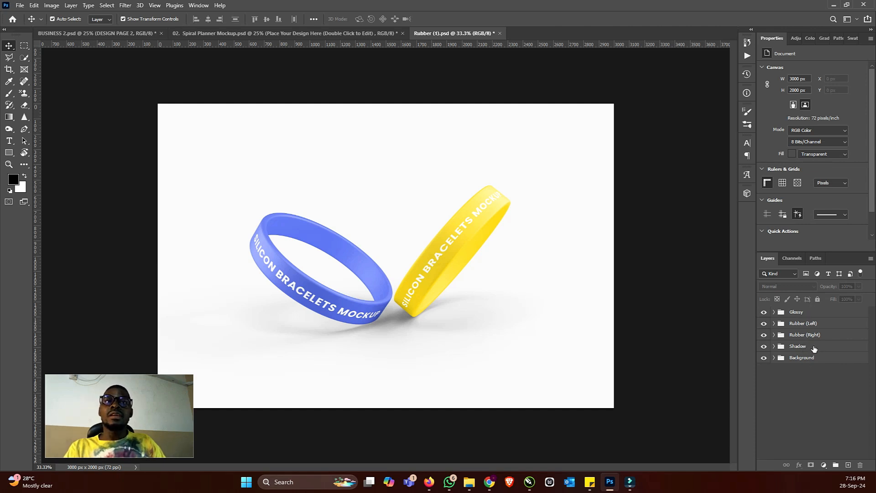
left_click(805, 323)
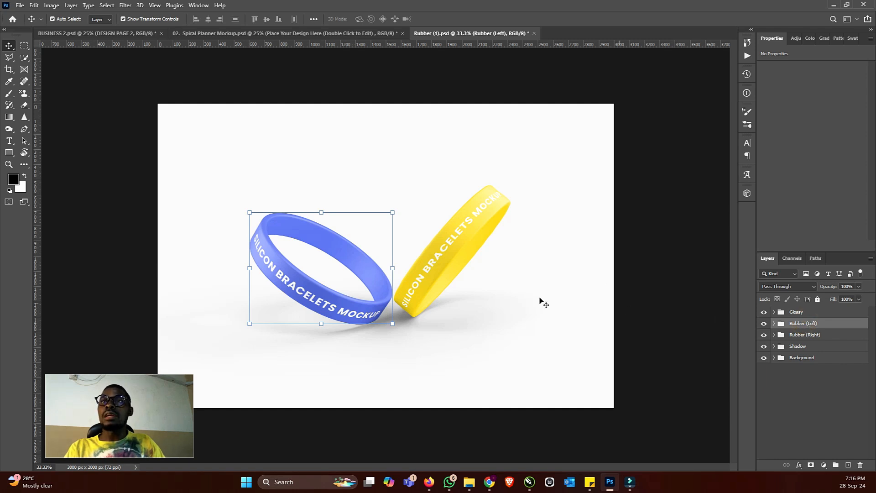
left_click(798, 335)
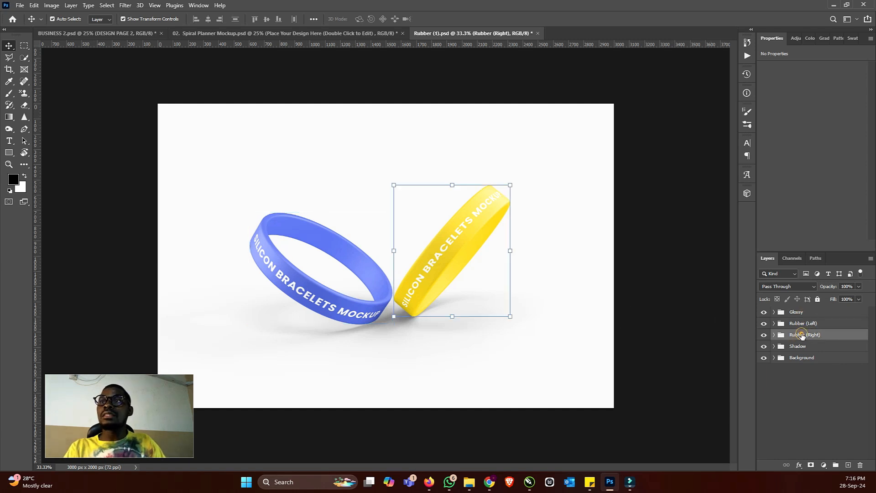
left_click(774, 324)
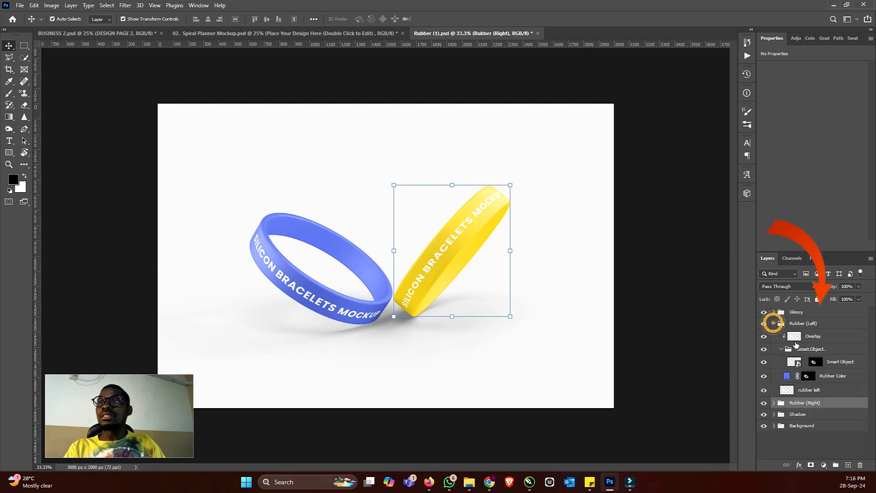
left_click(827, 374)
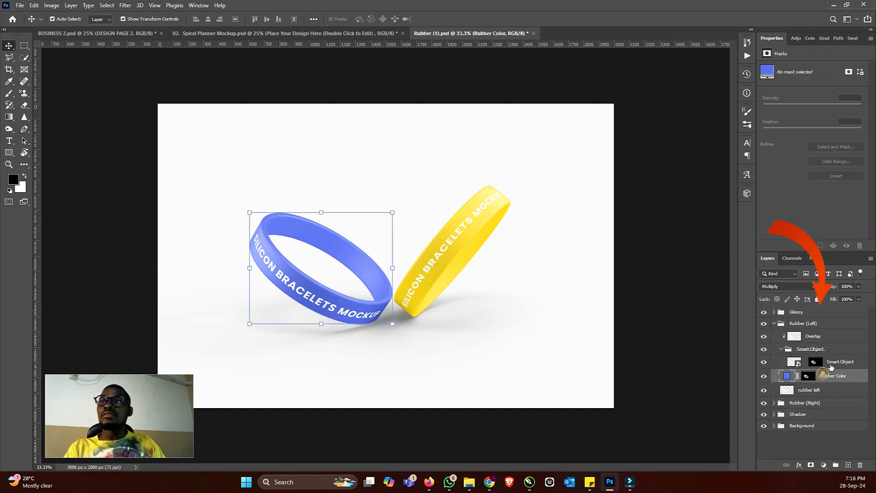
left_click(832, 359)
left_click(831, 375)
left_click(774, 323)
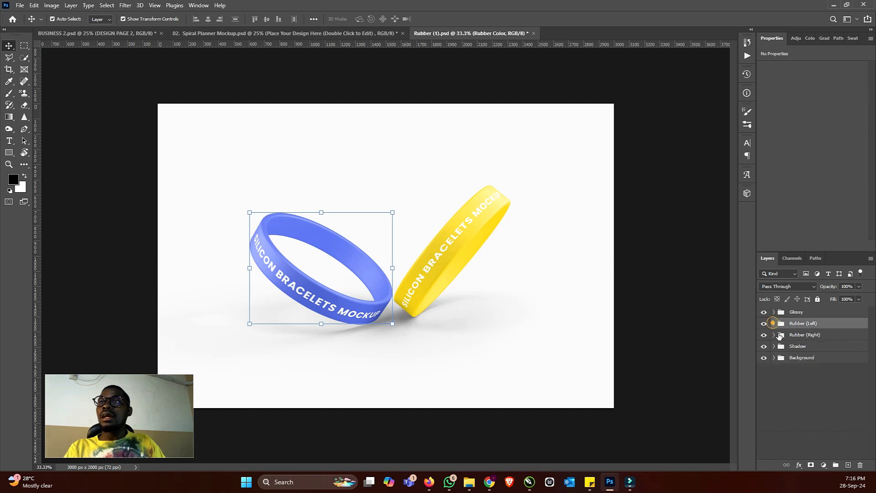
left_click(774, 334)
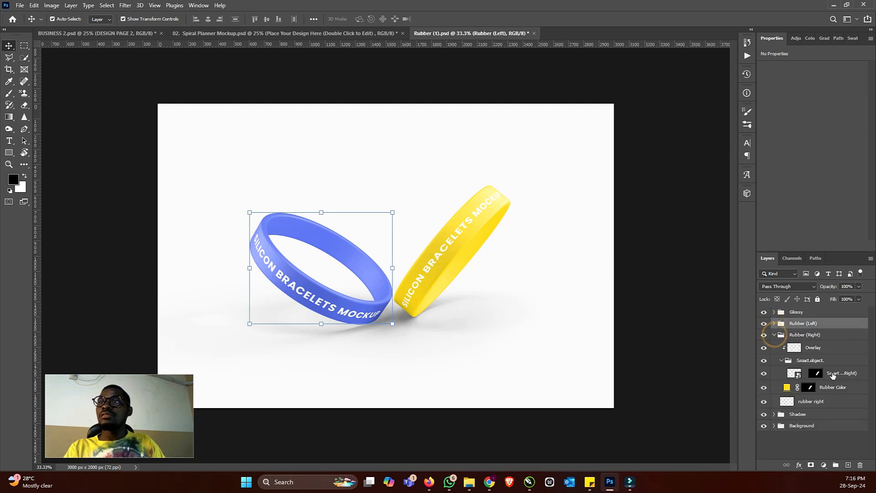
left_click(833, 374)
left_click(832, 387)
left_click(774, 334)
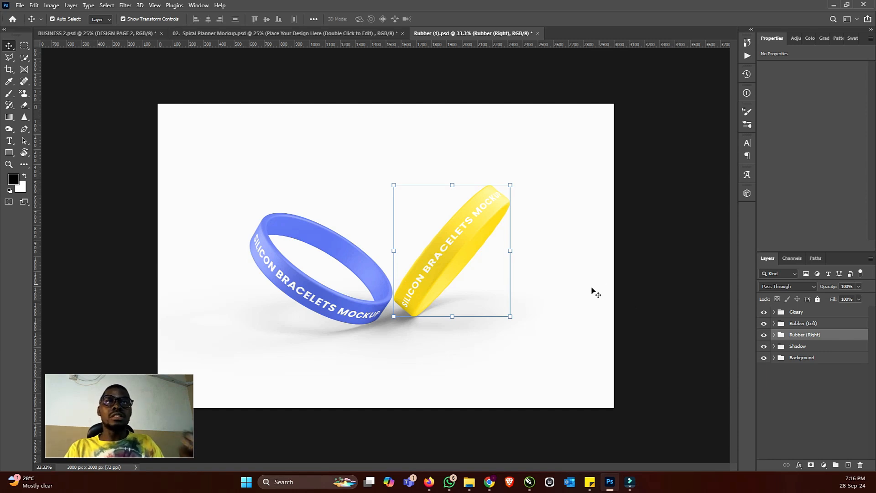
- Open the DESIGN PAGE 1 smart object contents in BUSINESS 2.psd and place the Biz Inside 2 image from the Brand Materials folder
left_click(132, 33)
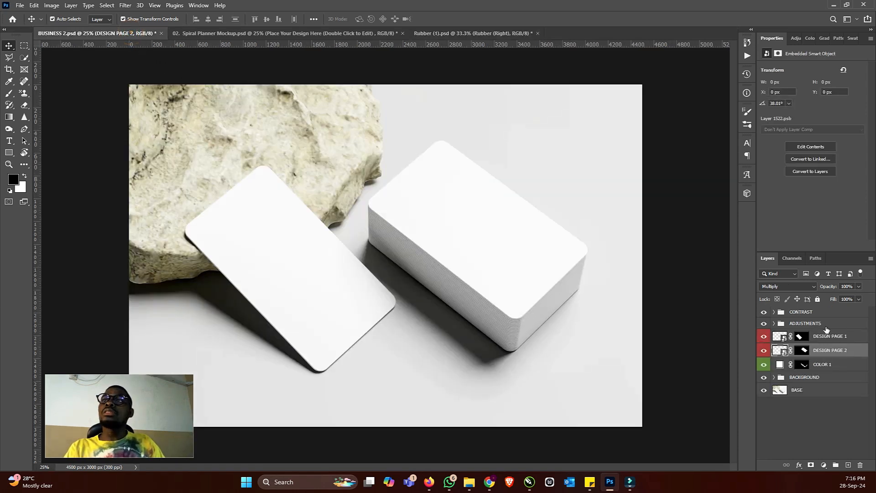
left_click(844, 337)
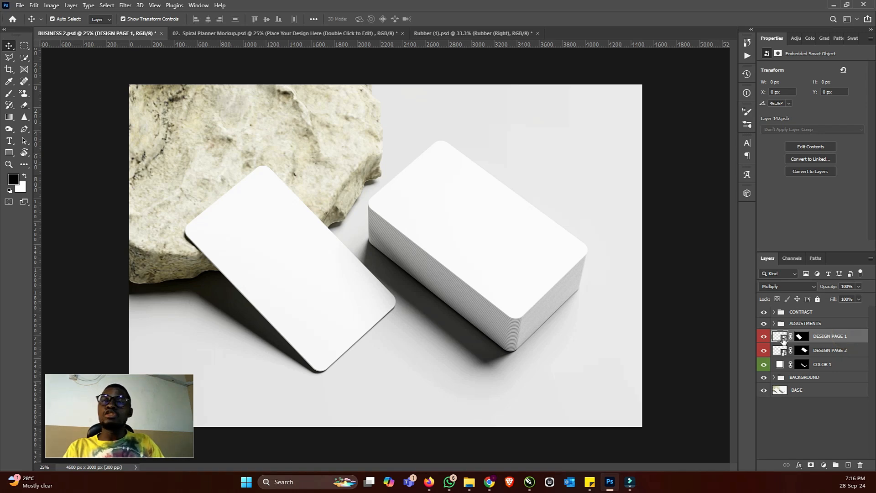
double_click(783, 338)
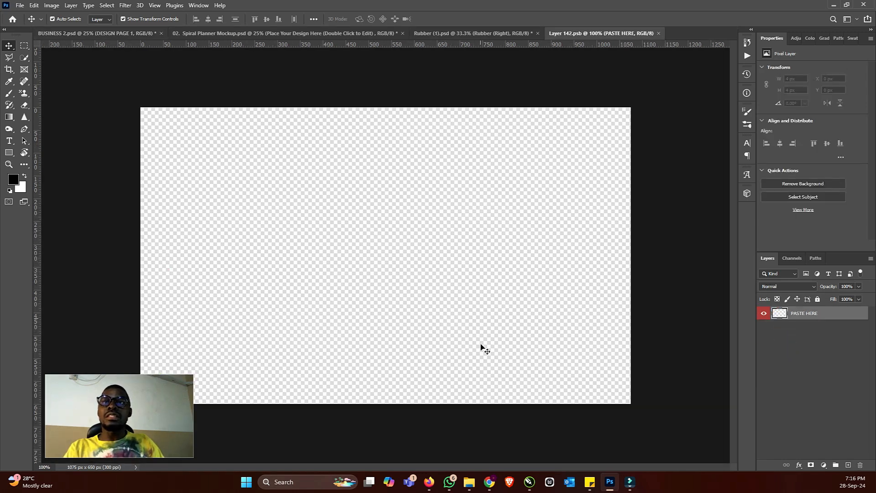
left_click(470, 482)
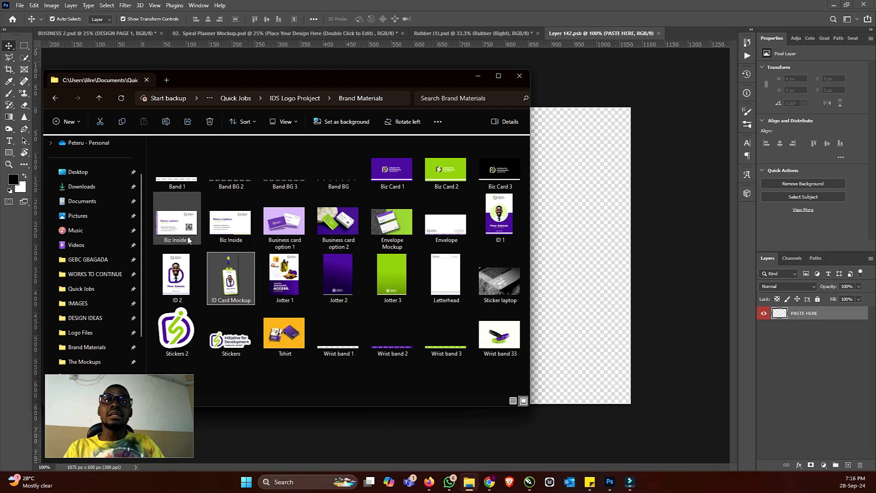
left_click_drag(182, 231, 590, 214)
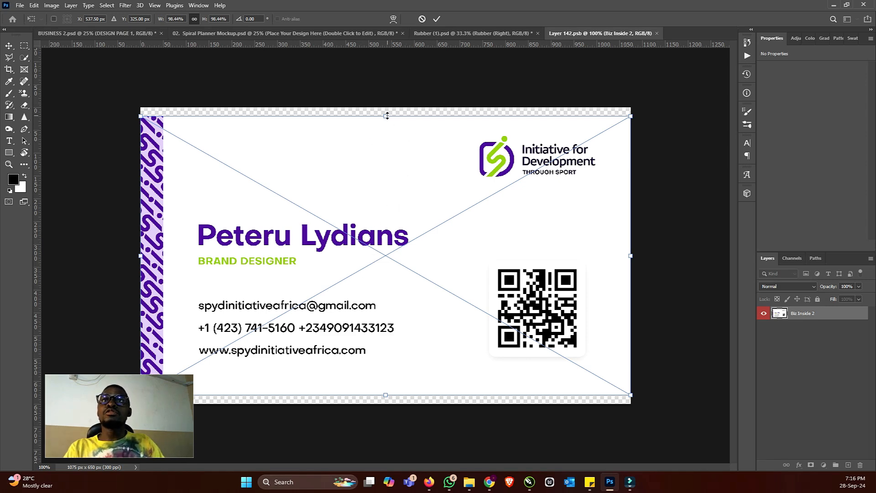
- Scale the placed Biz Inside 2 image to about 104.56% to fill the canvas height, shift it to about X 561.5 px, and commit
left_click_drag(386, 112, 386, 107)
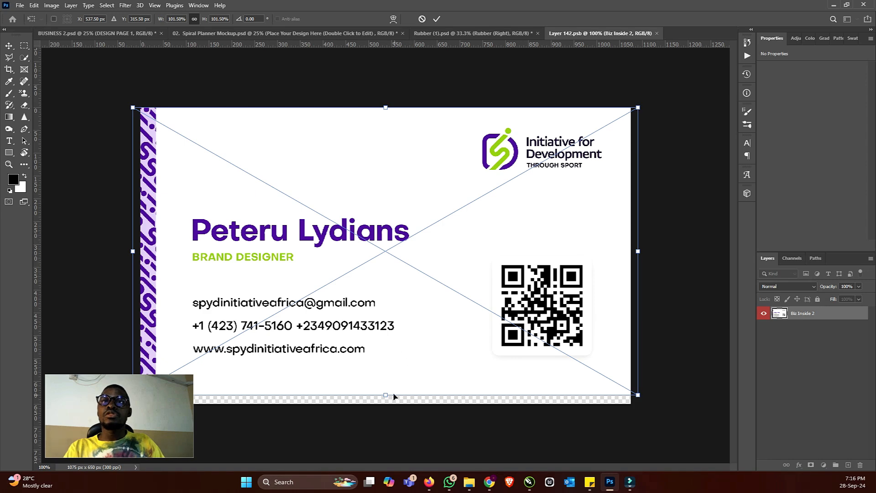
left_click_drag(386, 397, 386, 403)
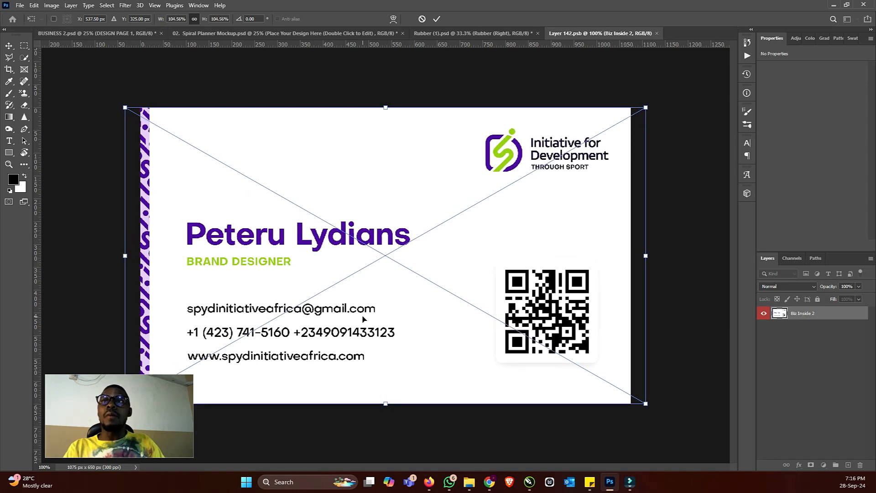
left_click_drag(377, 275, 387, 275)
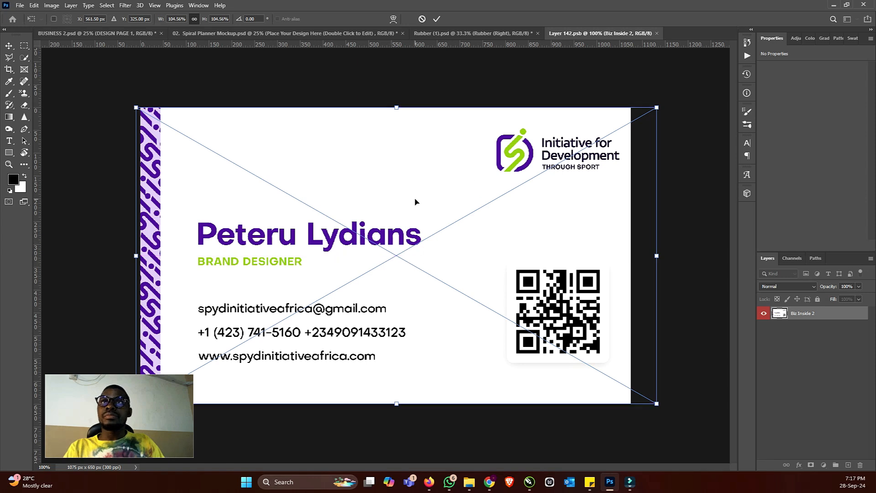
left_click(438, 19)
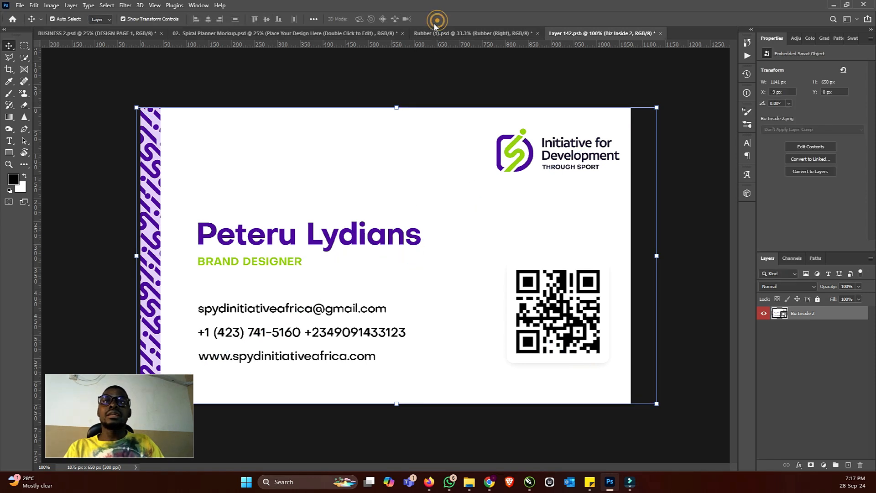
left_click(397, 91)
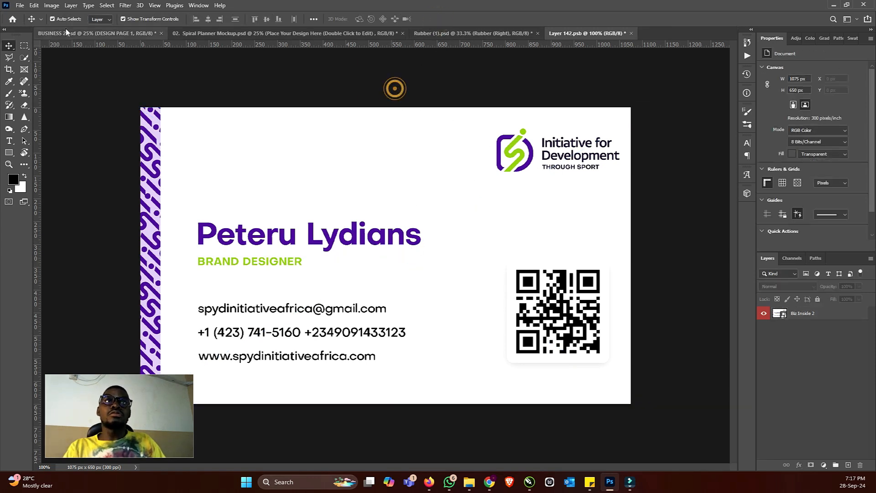
- Save the Layer 142.psb smart object contents and return to the BUSINESS 2.psd mockup
left_click(20, 6)
left_click(35, 105)
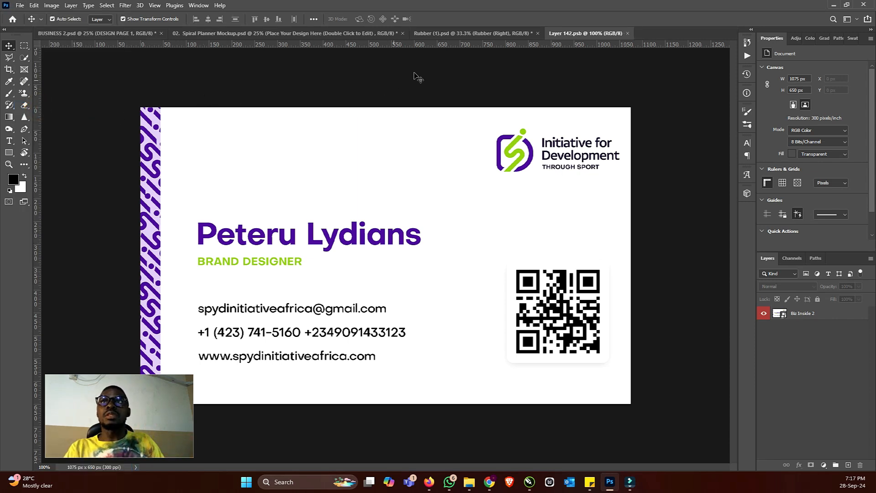
left_click(96, 35)
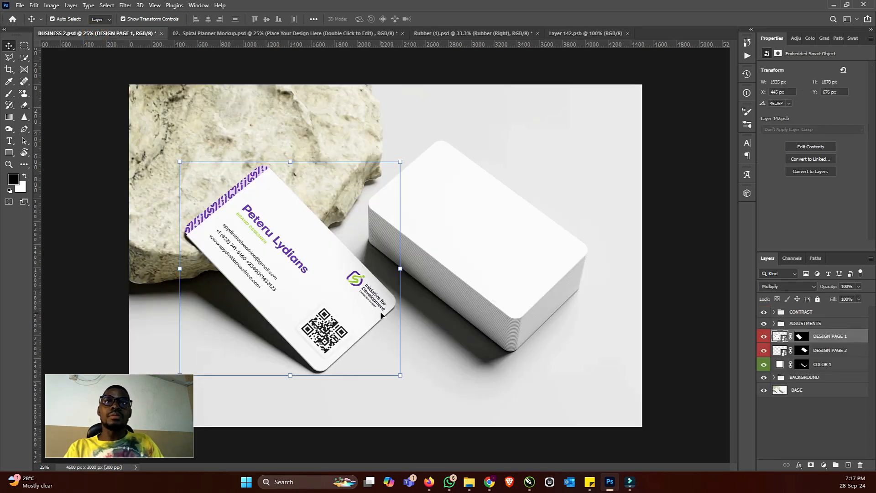
- Open the DESIGN PAGE 2 smart object contents and place the Biz Card 1 image from the Brand Materials folder
left_click(820, 351)
double_click(785, 351)
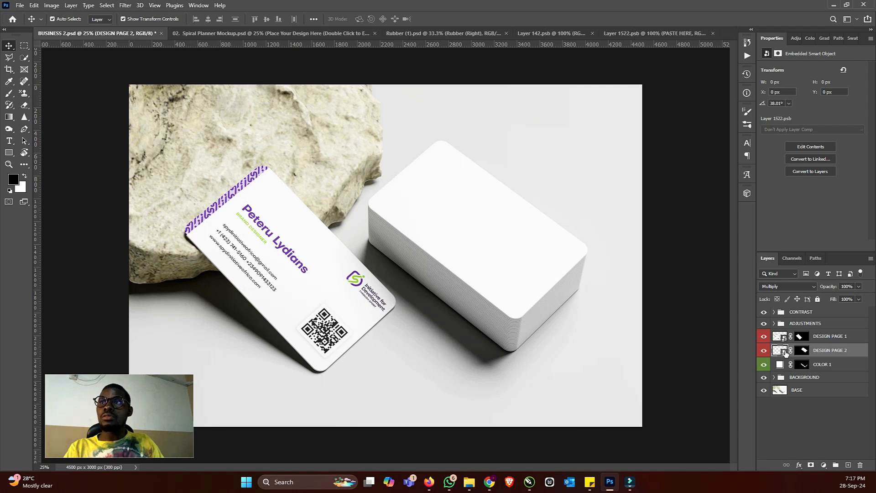
left_click(470, 482)
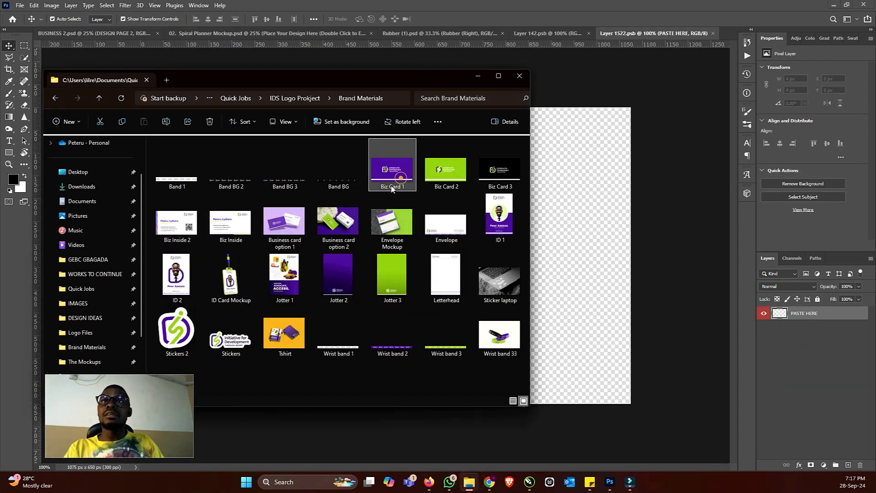
left_click_drag(392, 188, 598, 210)
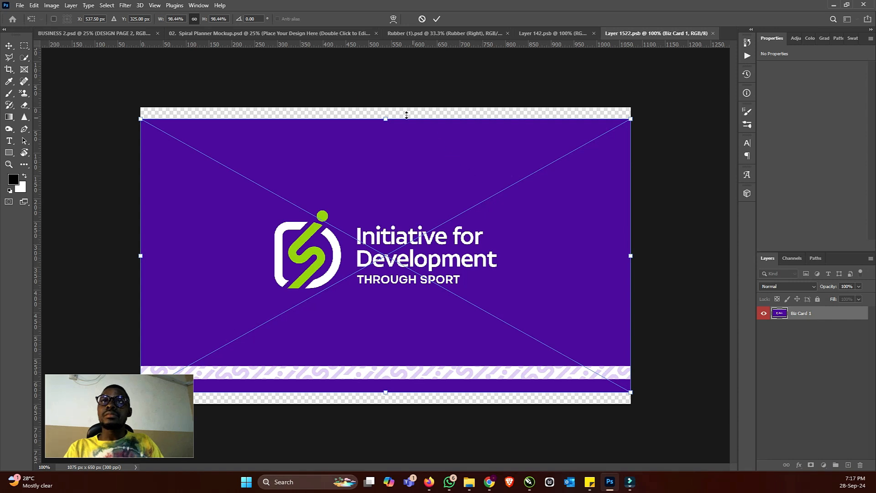
- Scale the placed Biz Card 1 image to about 106.65% to fill the canvas height, commit it, and save the smart object contents
left_click_drag(387, 119, 386, 108)
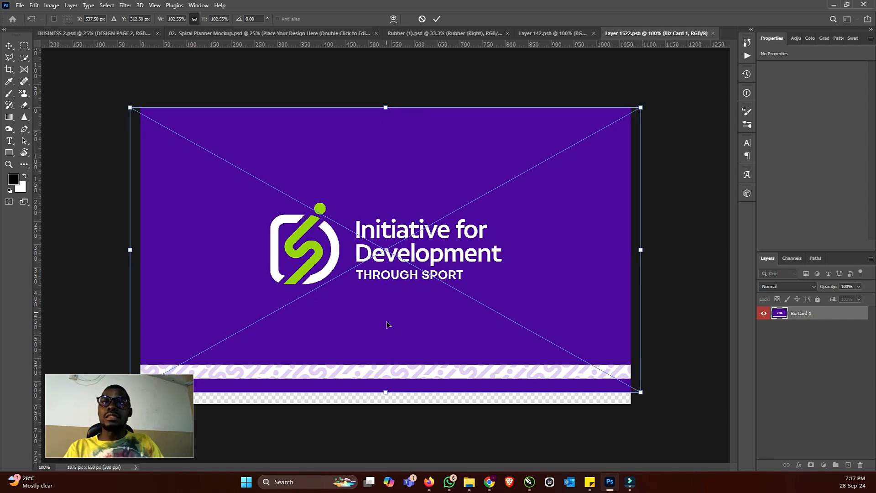
left_click_drag(386, 394, 386, 404)
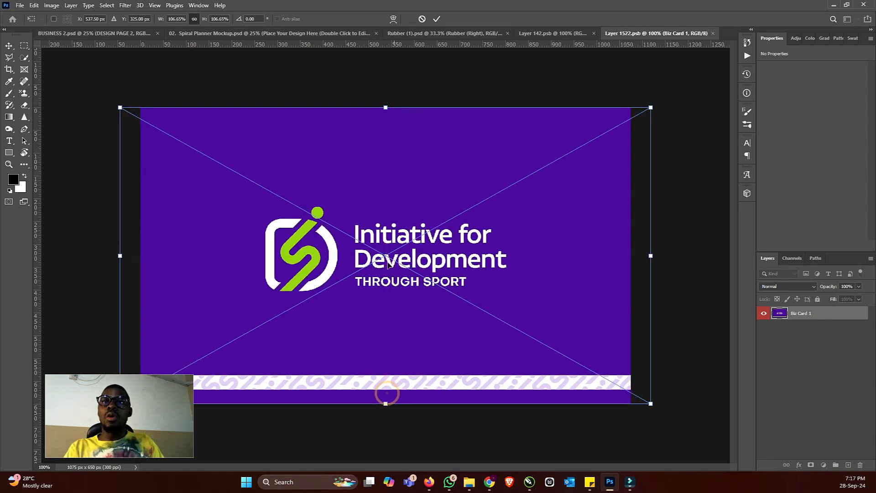
left_click(434, 20)
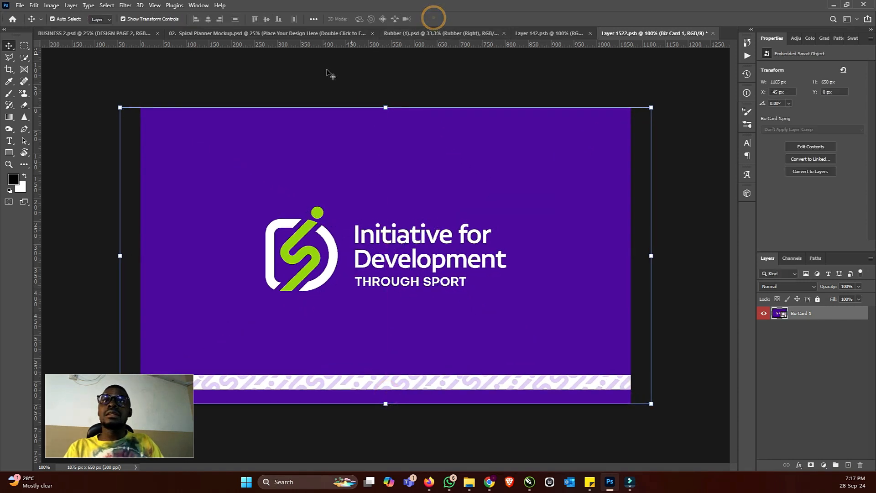
left_click(20, 5)
left_click(28, 105)
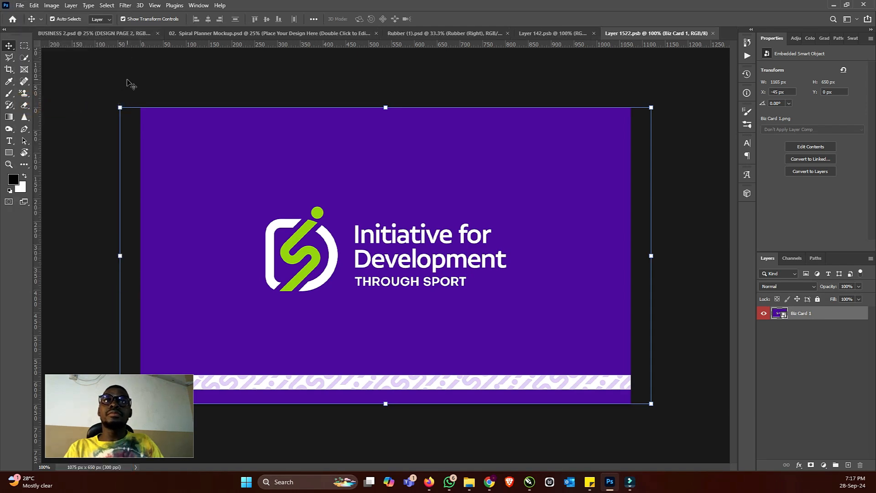
- Return to the BUSINESS 2.psd mockup and open the COLOR 1 layer's fill colour for editing
left_click(127, 80)
left_click(88, 33)
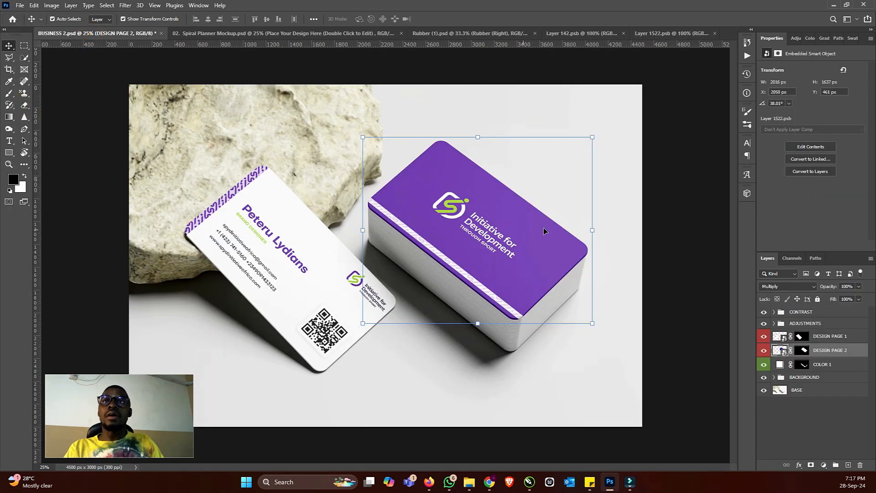
left_click(666, 200)
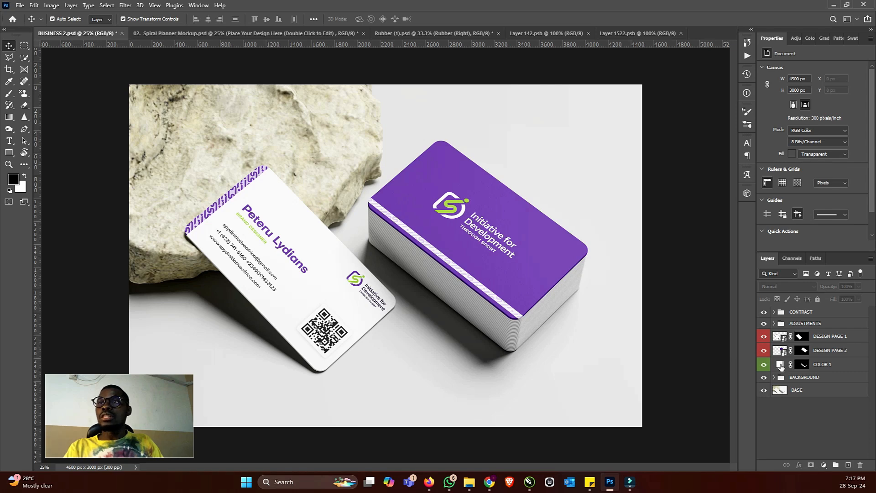
left_click(781, 365)
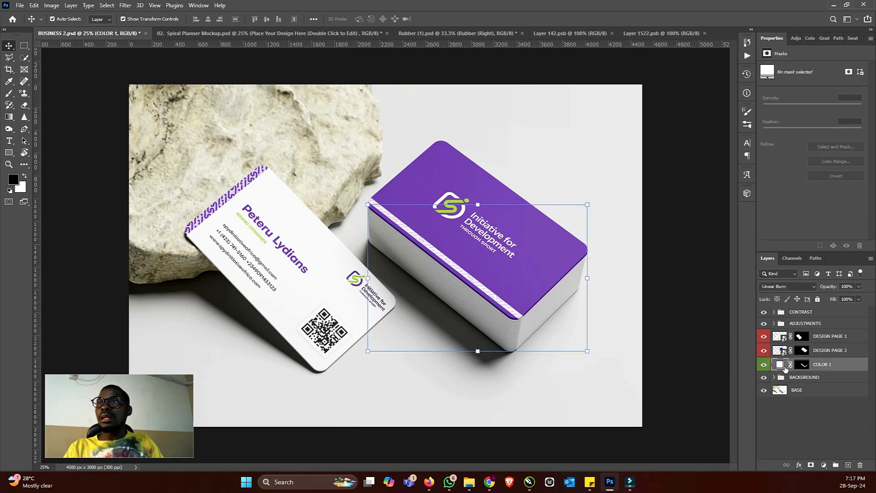
double_click(781, 365)
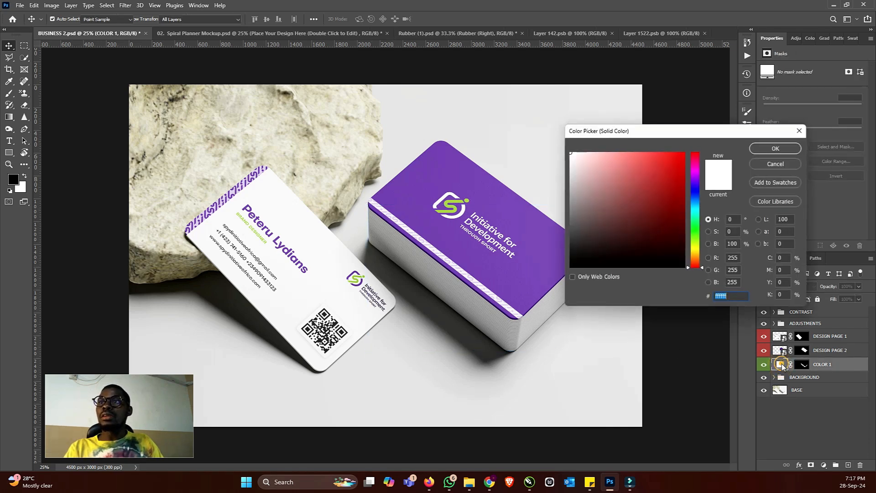
- Try colours sampled from the card artwork, including white and the logo's green, for the card stack's edges
left_click(449, 175)
left_click(287, 204)
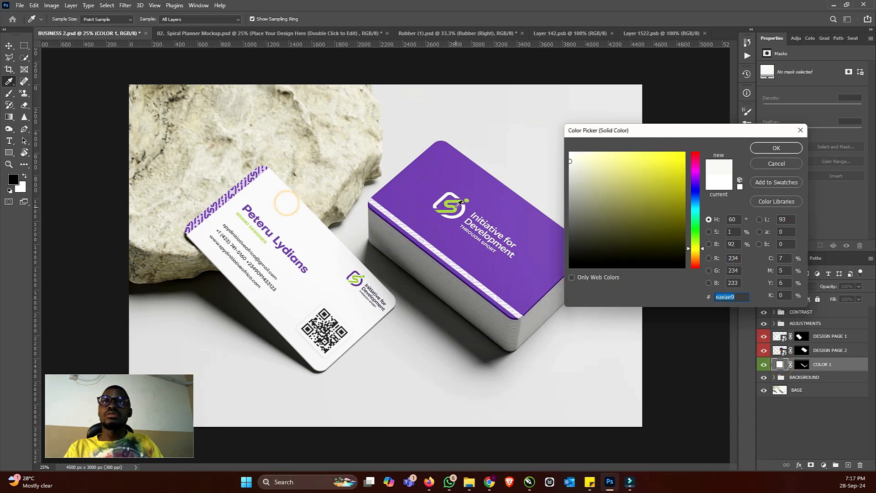
left_click(458, 206)
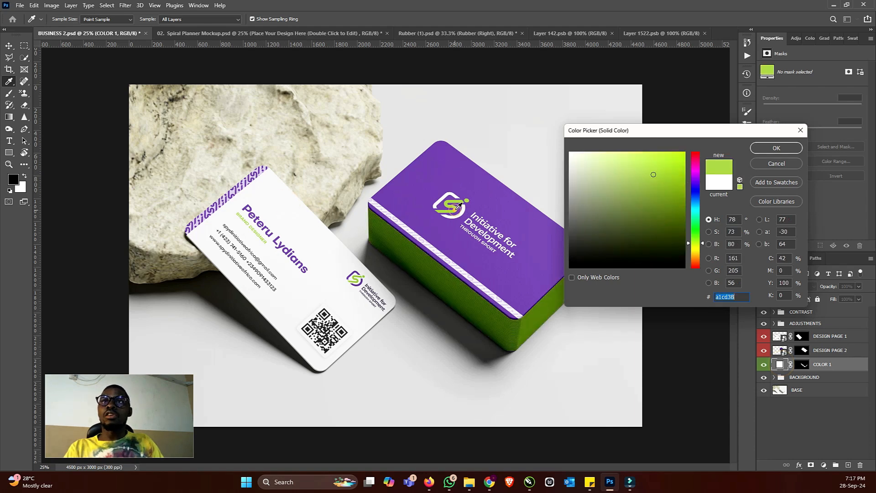
- Sample the top card's purple, lighten it to a pale lavender, and apply it to the COLOR 1 fill
left_click(461, 181)
mouse_move(591, 159)
left_mouse_down()
mouse_move(574, 149)
mouse_move(582, 141)
left_mouse_up()
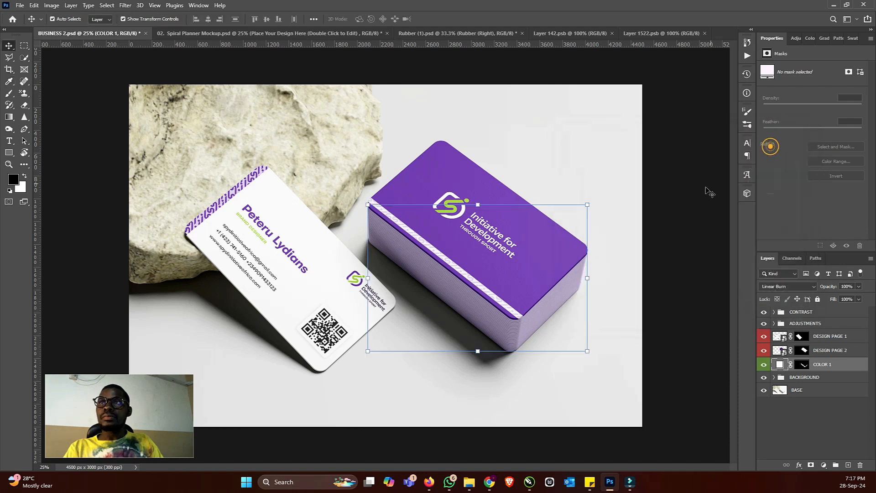
left_click(776, 148)
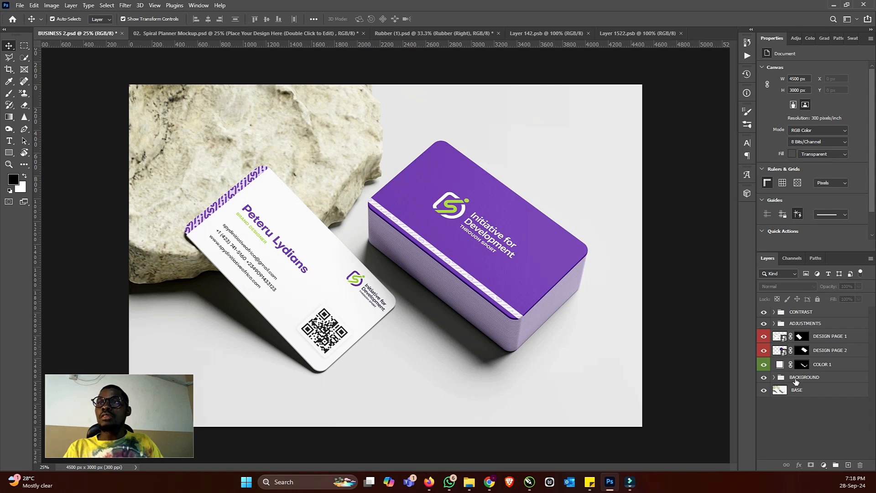
- Expand the BACKGROUND layer group and open its background colour fill for editing
left_click(796, 380)
left_click(774, 377)
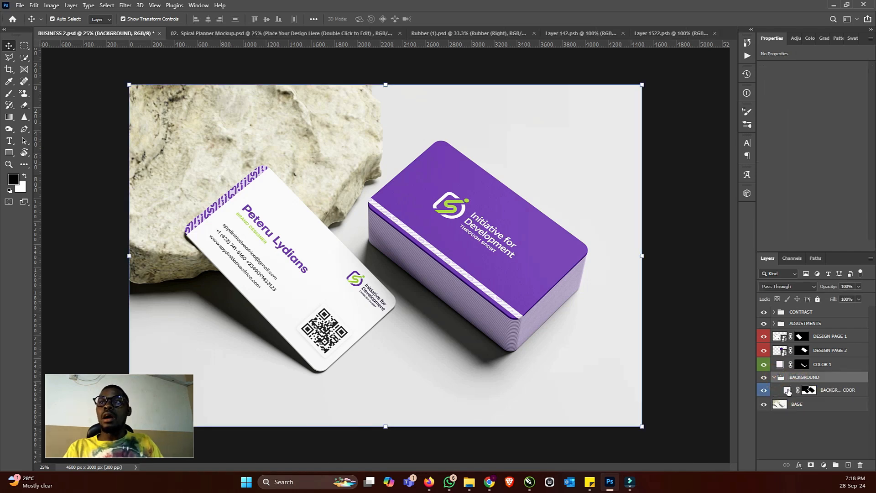
double_click(788, 391)
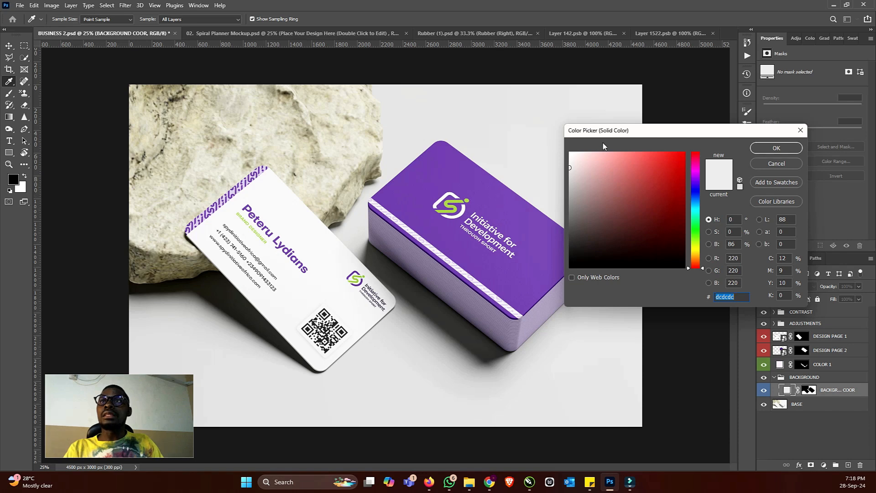
- Try red e62121, purple 6d3dac, and greens 9eca34 and 92c516 as the mockup's background colour
left_click_drag(625, 158, 669, 163)
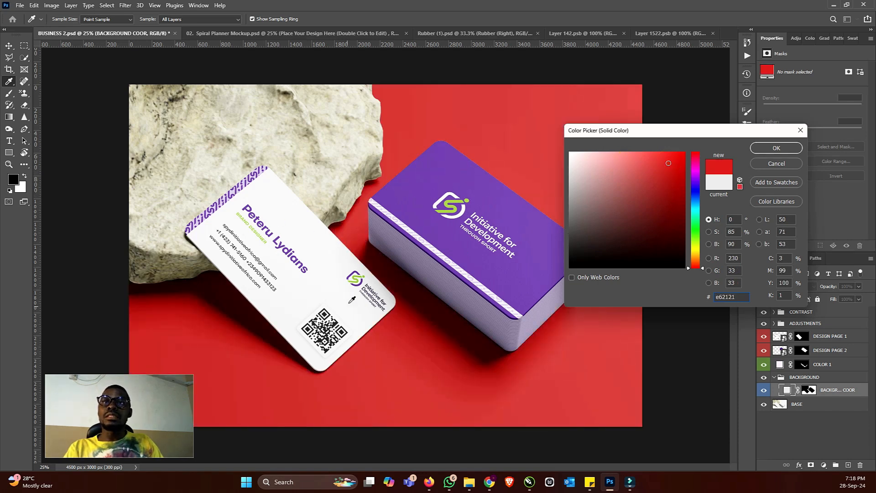
left_click(359, 268)
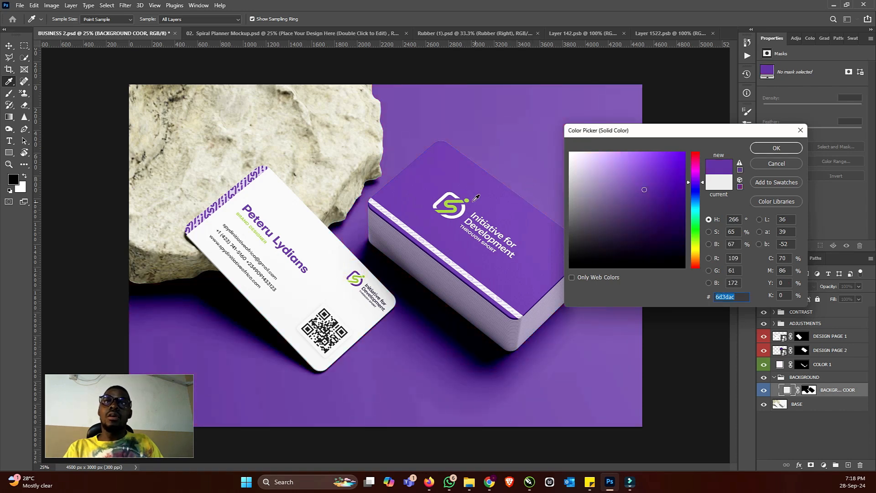
left_click(447, 198)
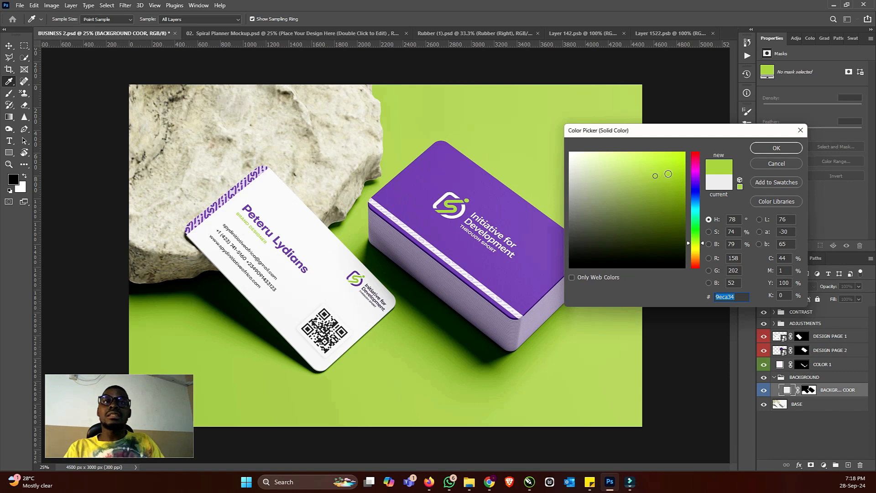
left_click(673, 179)
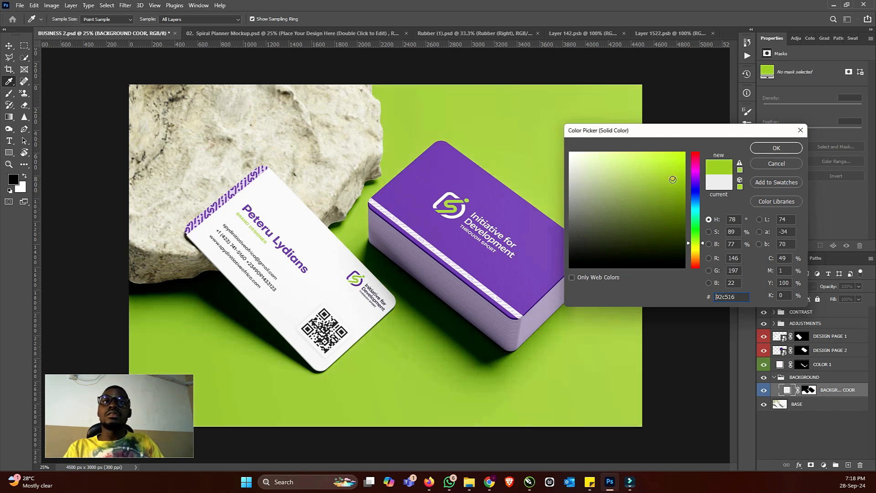
- Set the background fill to pale cyan a1fffe, apply it, and deselect the layer
left_click_drag(692, 243, 700, 215)
left_click(598, 152)
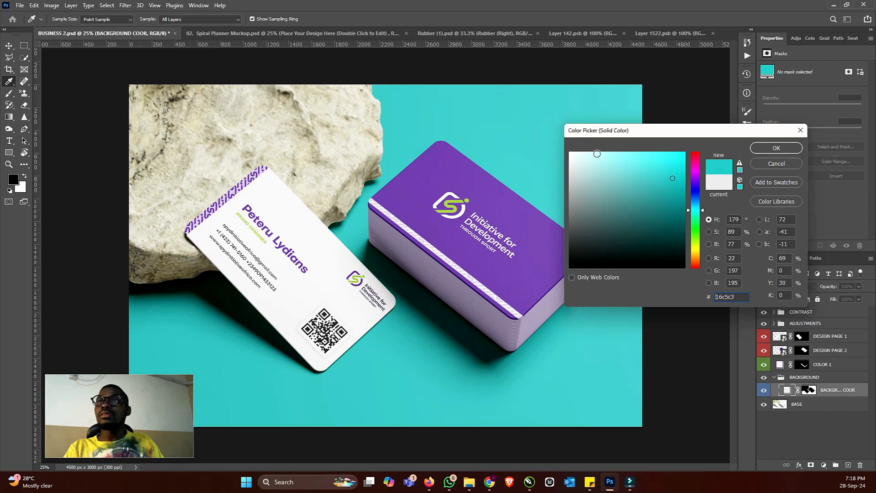
left_click(613, 153)
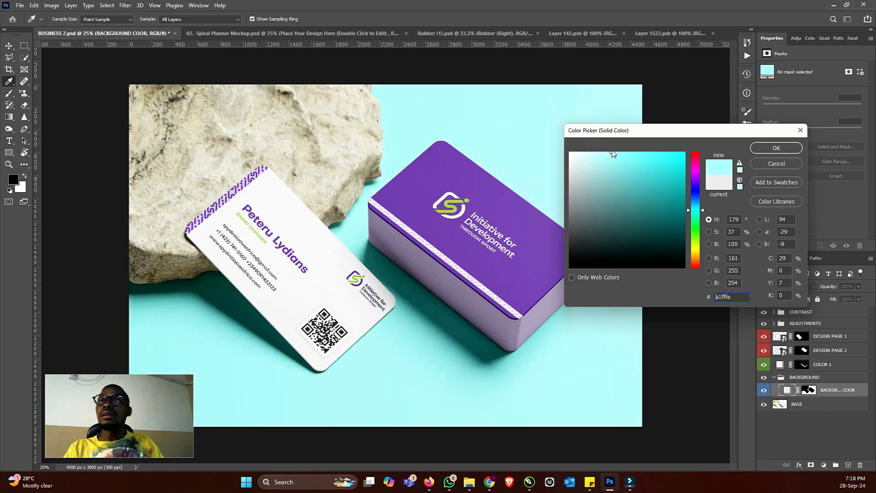
left_click(776, 148)
key("ctrl+t")
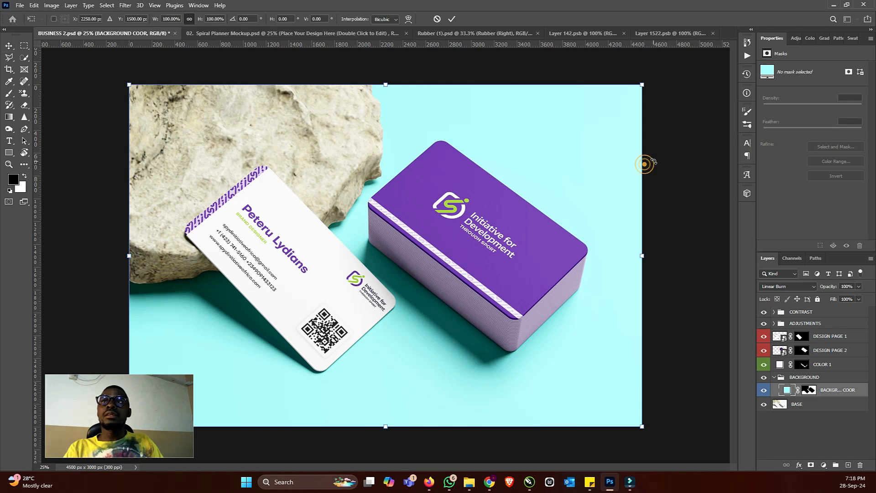
left_click(668, 140)
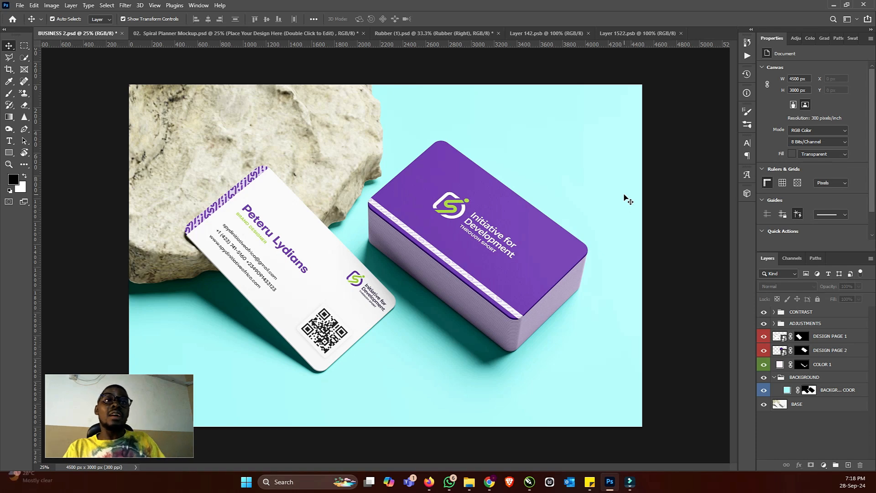
- Switch to the 02. Spiral Planner Mockup.psd document and open the back-cover planner's smart object contents
left_click(218, 33)
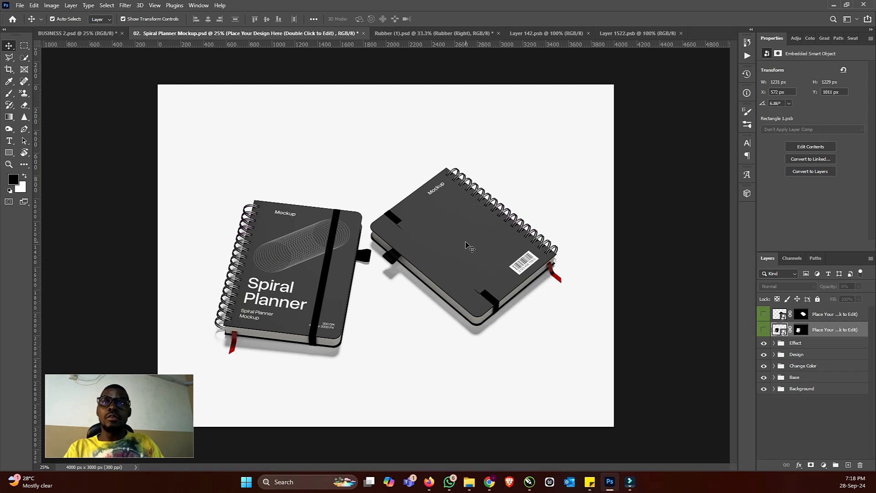
left_click(837, 314)
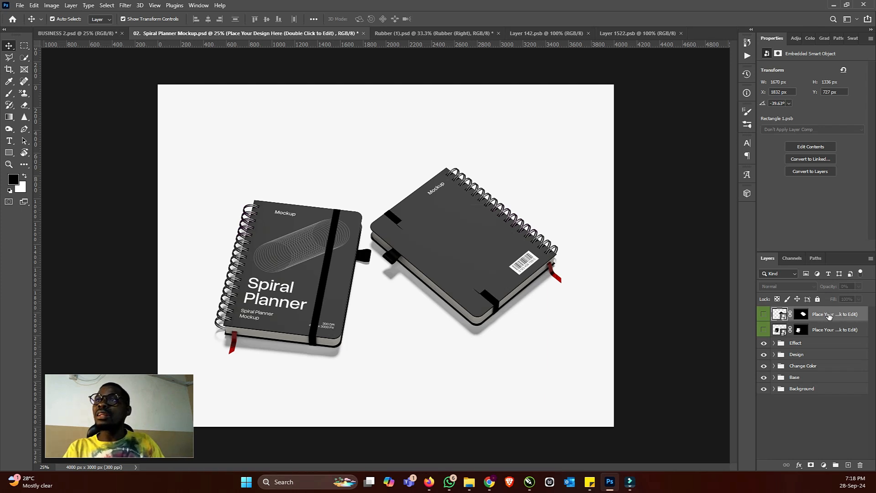
double_click(785, 315)
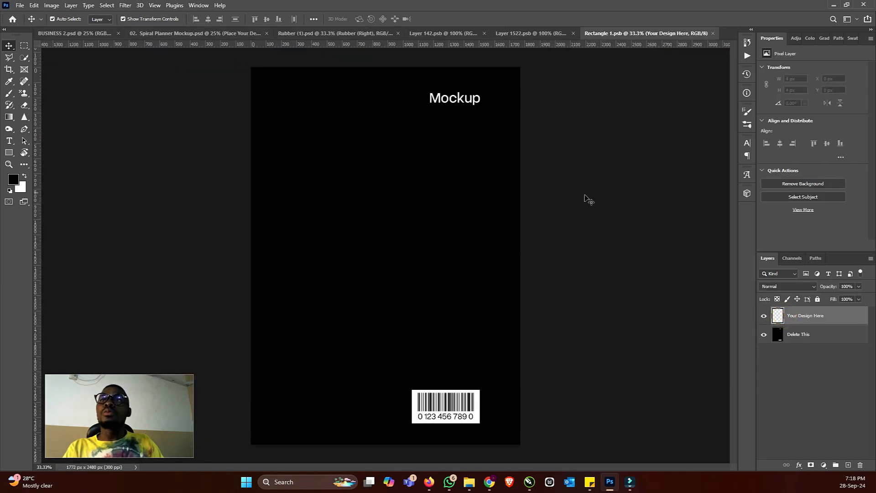
- Place the Jotter 2 image from the Brand Materials folder as an embedded object in Rectangle 1.psb
left_click(468, 487)
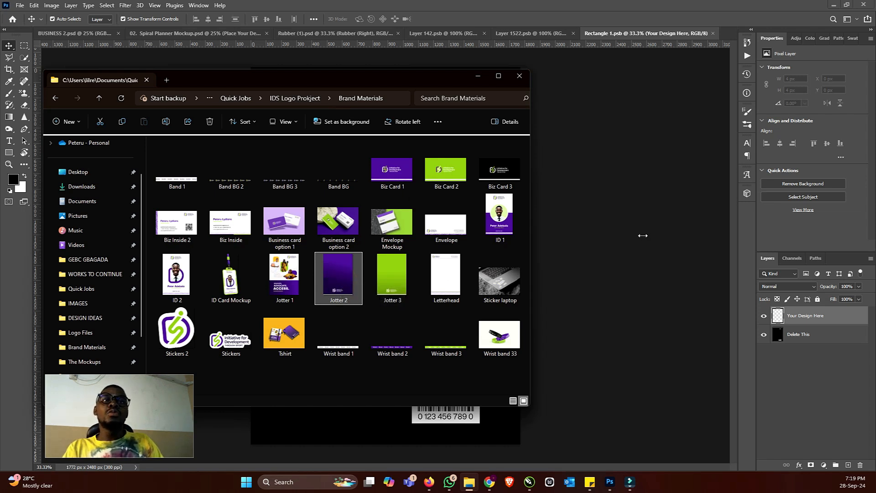
left_click(604, 213)
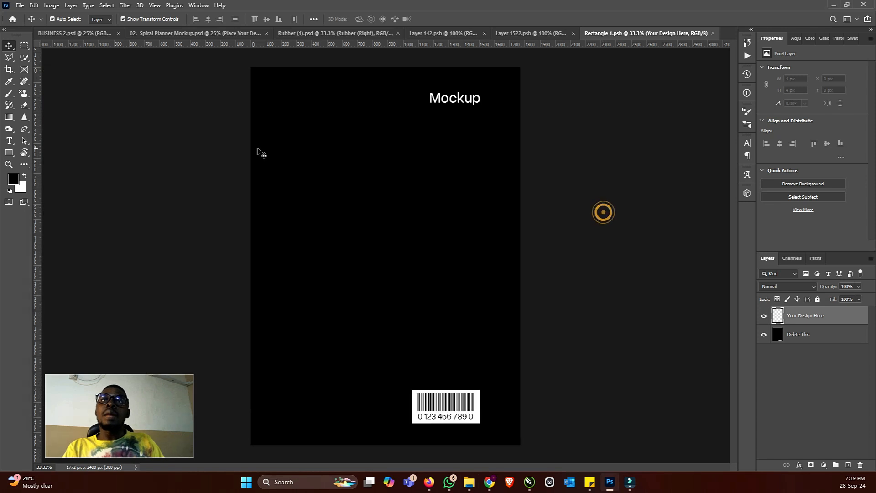
left_click(20, 5)
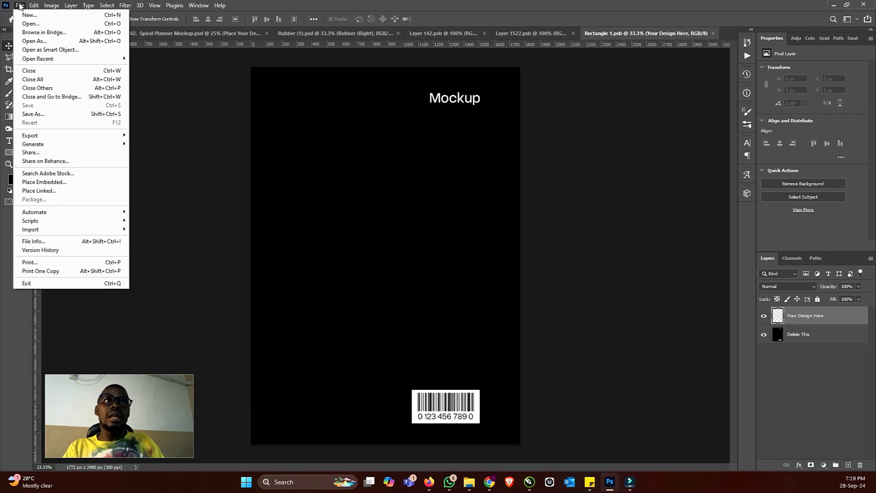
left_click(44, 182)
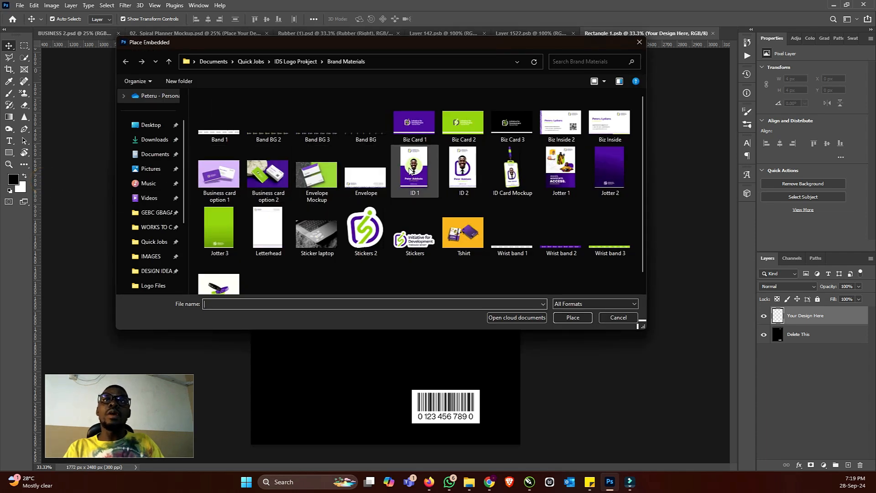
left_click(617, 165)
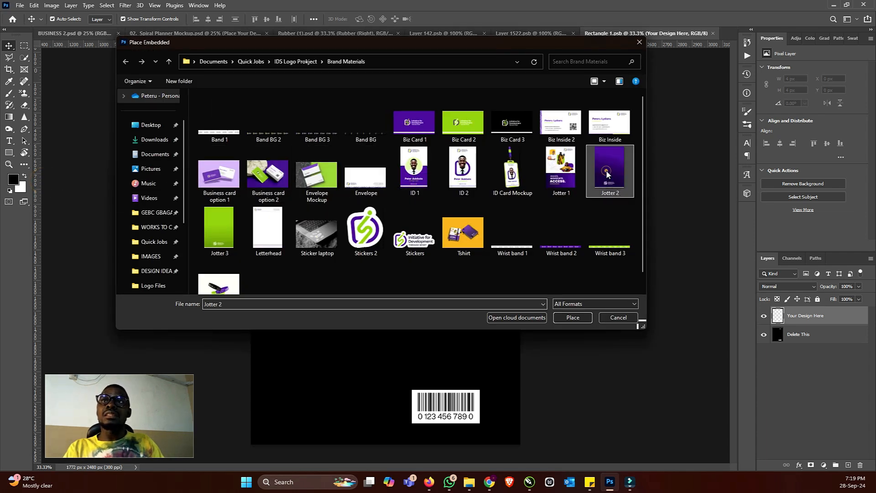
left_click(578, 318)
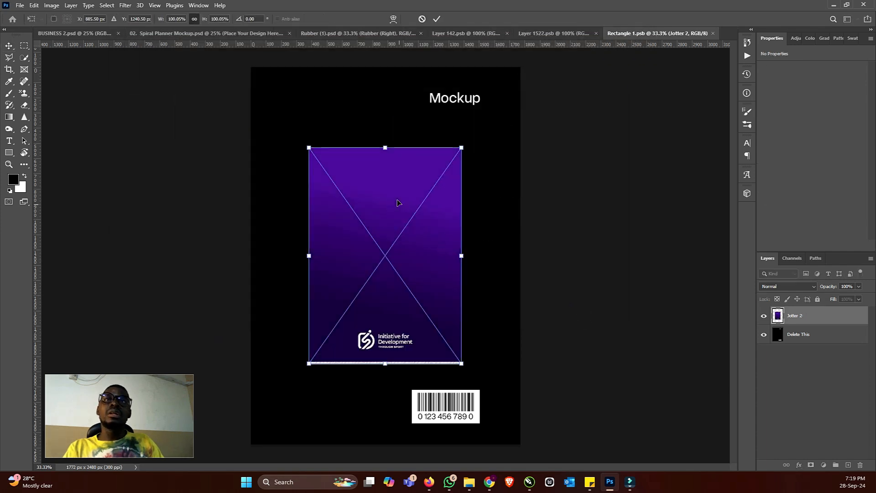
- Scale the placed Jotter 2 image to about 176.41% to fill the canvas, shift it to about Y 1227 px, and commit
left_click_drag(384, 147, 386, 67)
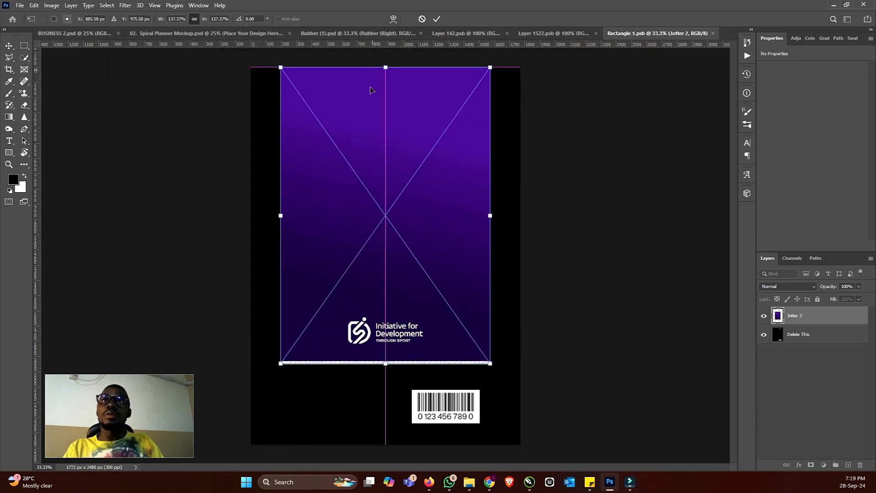
left_click_drag(386, 363, 386, 443)
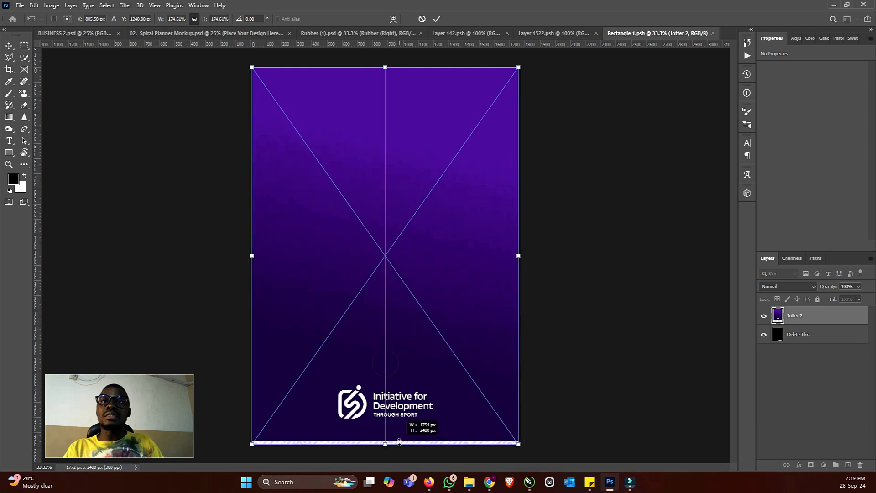
left_click_drag(526, 250, 518, 255)
left_click_drag(251, 256, 251, 258)
left_click_drag(388, 290, 388, 286)
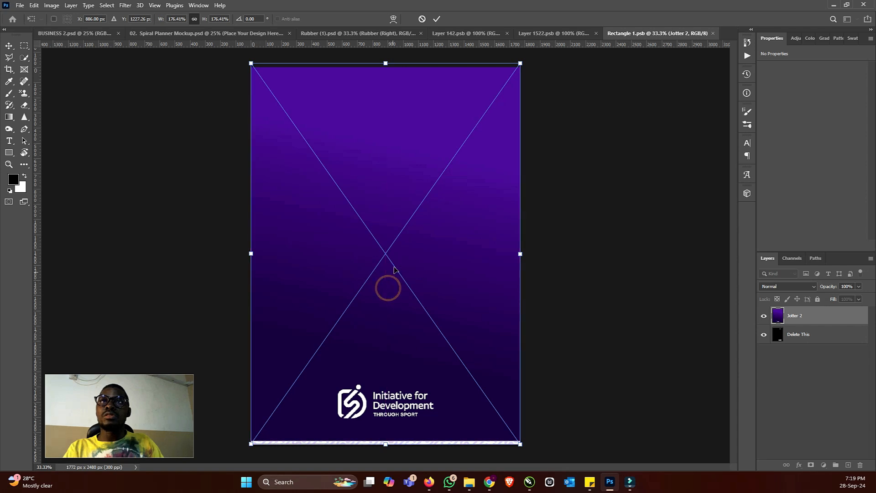
left_click(434, 20)
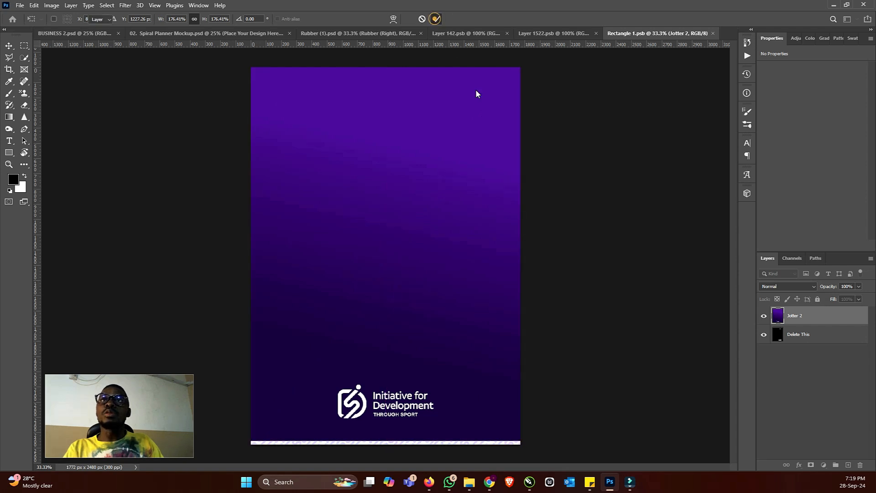
- Save the Rectangle 1.psb smart object contents and return to the spiral planner mockup
left_click(554, 141)
left_click(20, 5)
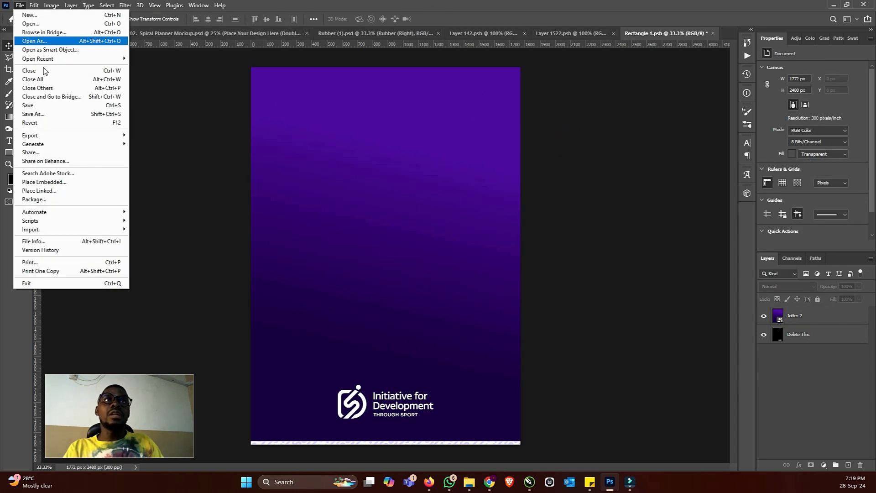
left_click(47, 105)
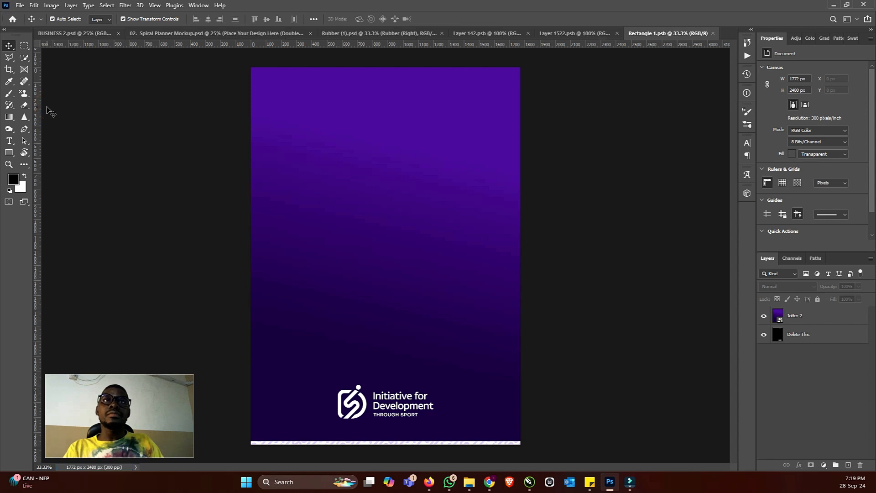
left_click(150, 33)
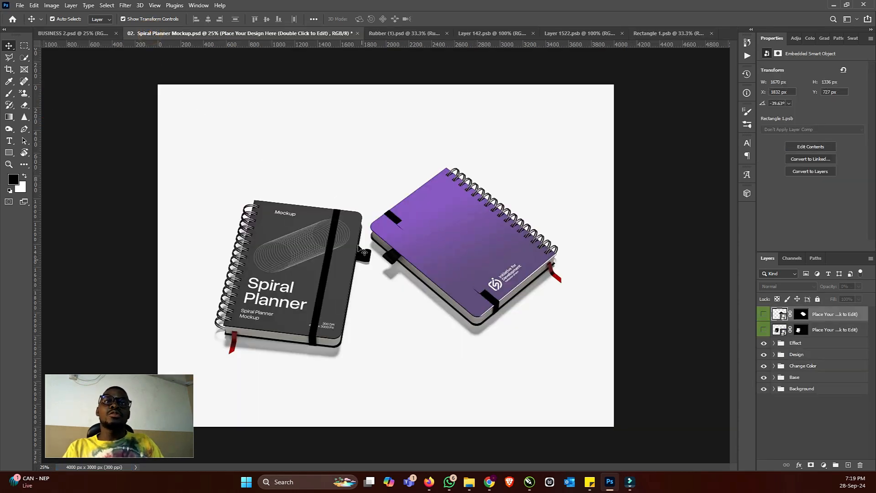
- Open the front-cover planner's smart object contents and place the Jotter 1 image from the Brand Materials folder as an embedded object
left_click(836, 330)
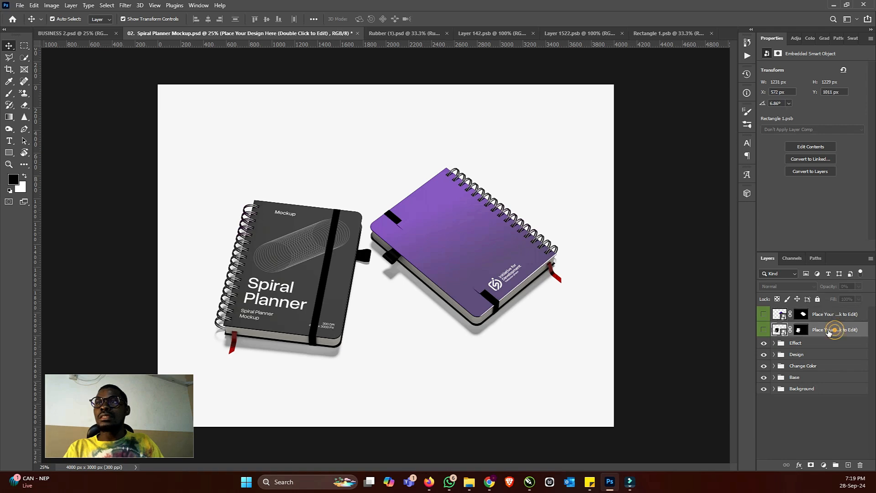
double_click(782, 329)
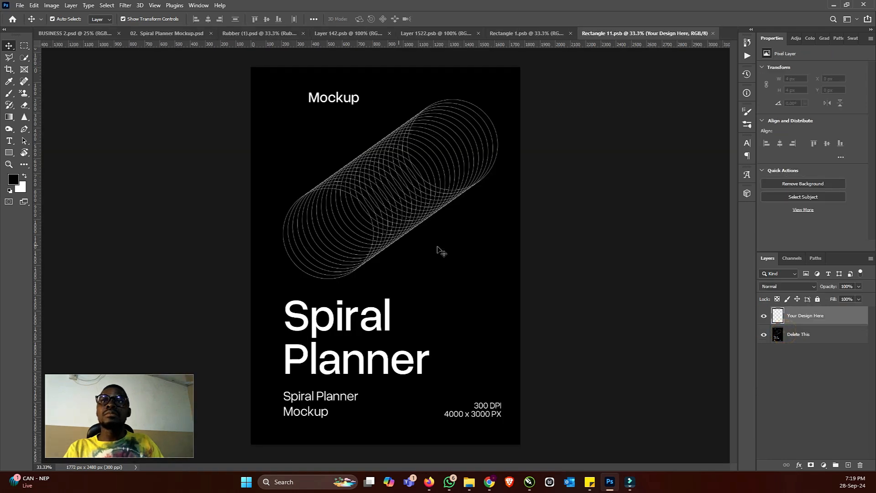
left_click(20, 6)
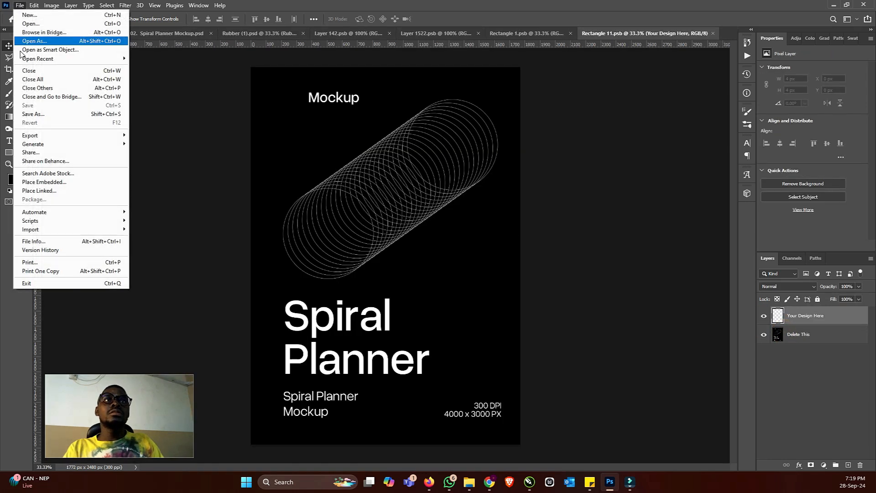
left_click(60, 183)
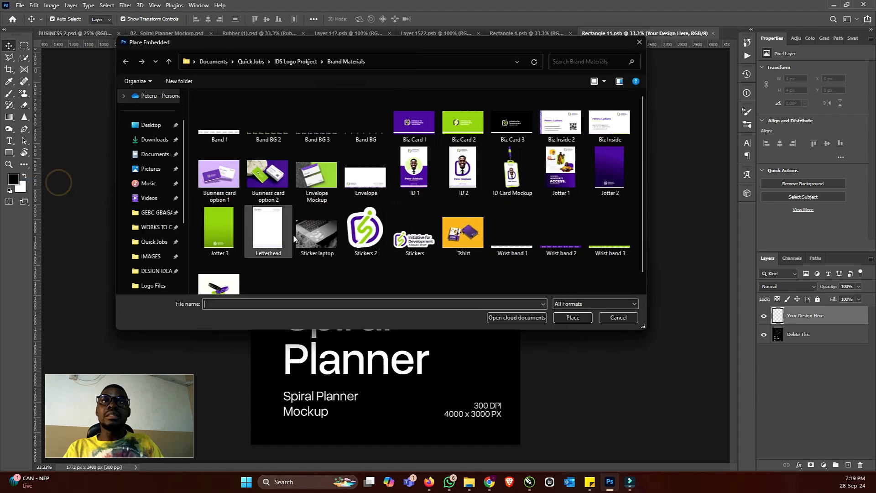
left_click(578, 171)
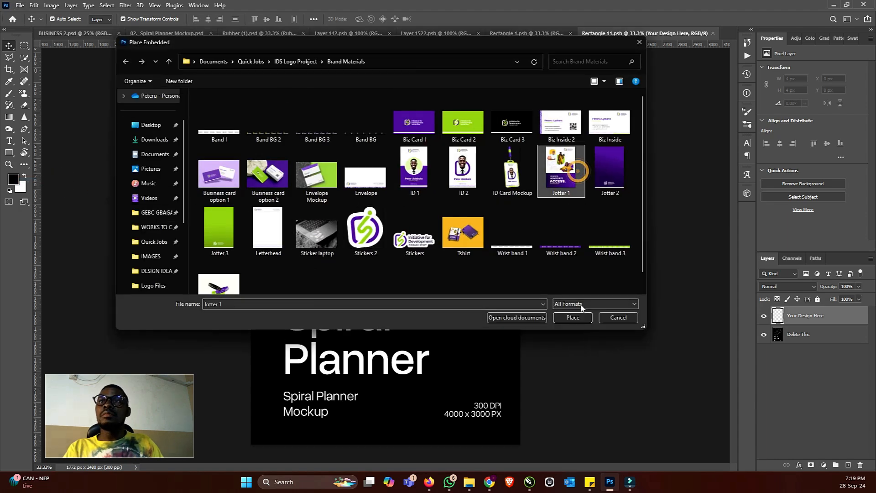
left_click(573, 318)
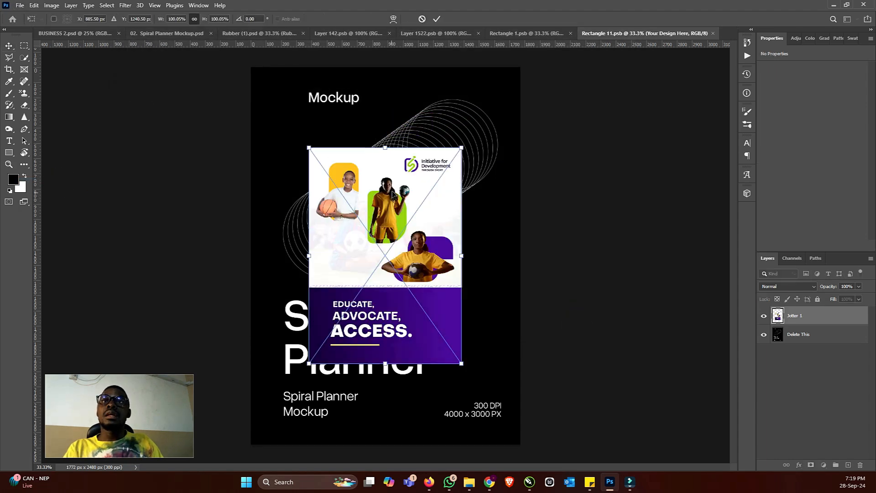
- Scale the placed Jotter 1 image to about 176.43% to fill the canvas, shift it to about Y 1240 px, and commit
left_click_drag(386, 148, 368, 68)
left_click_drag(383, 360, 396, 448)
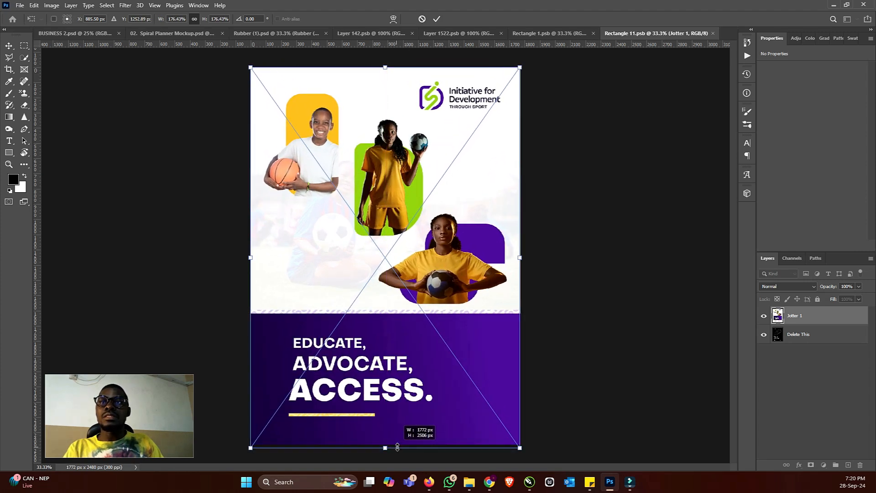
left_click_drag(408, 164, 408, 162)
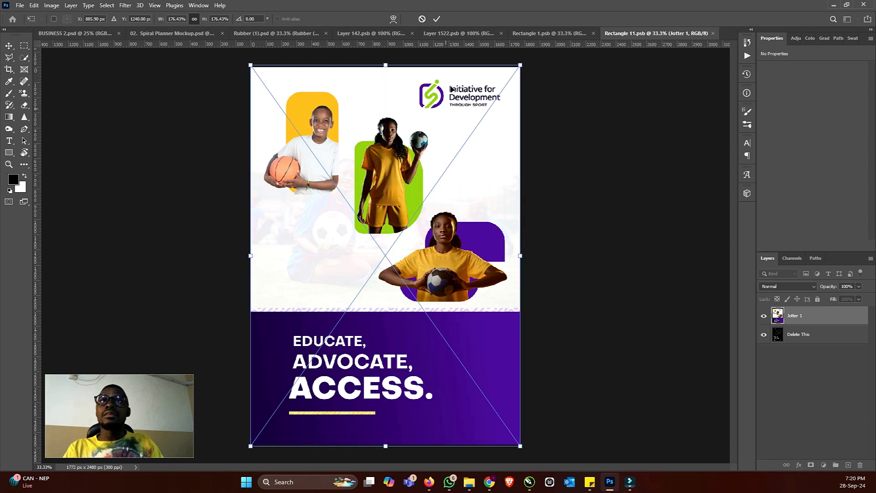
left_click(437, 19)
left_click(562, 168)
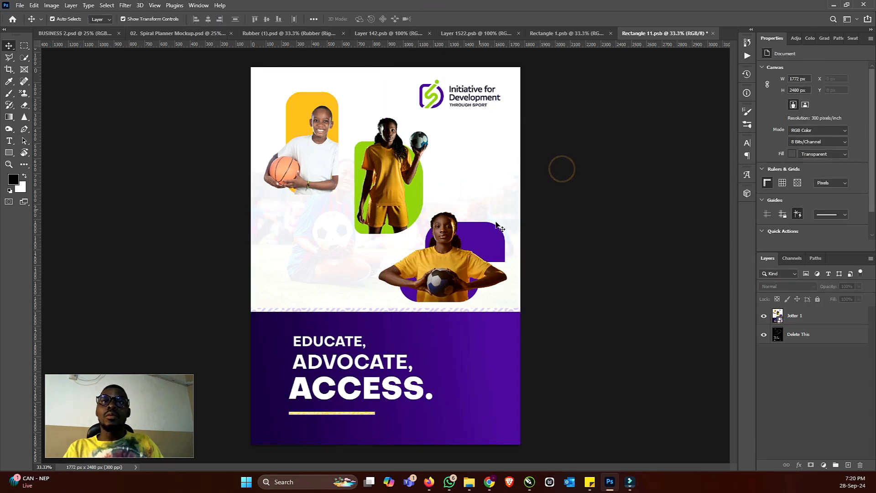
- Save the Rectangle 11.psb smart object contents and return to the 02. Spiral Planner Mockup.psd document
left_click(20, 6)
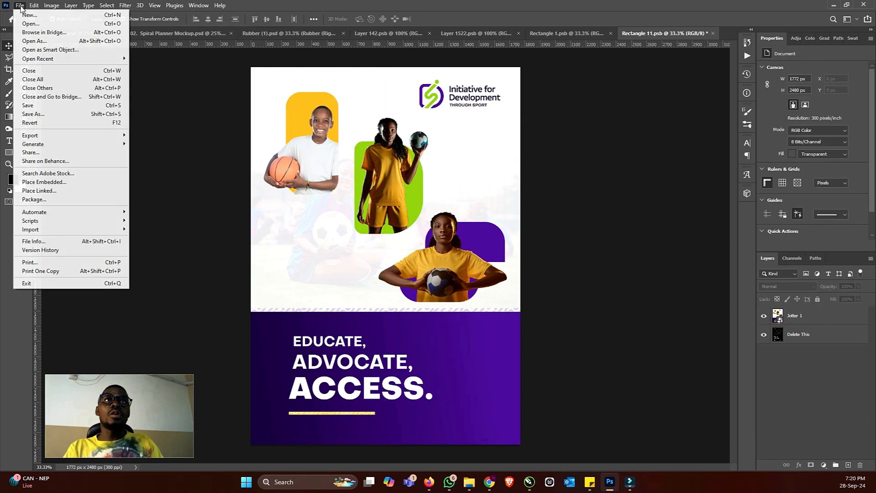
left_click(31, 105)
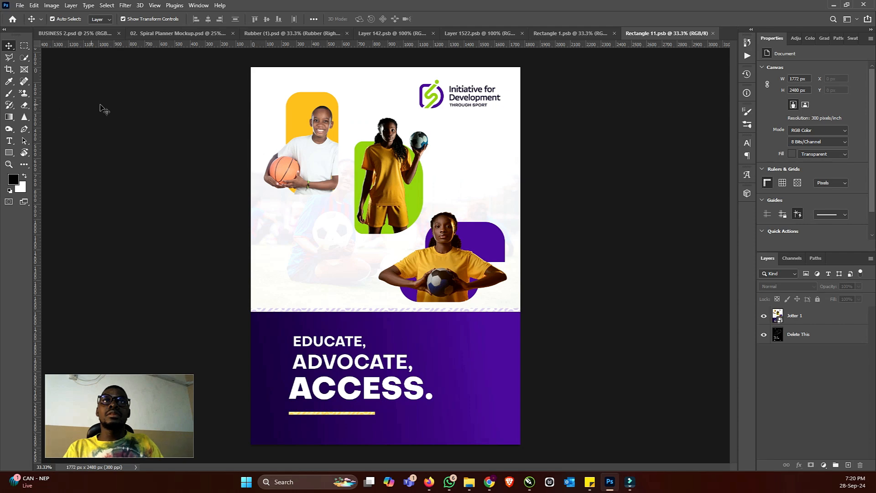
left_click(164, 33)
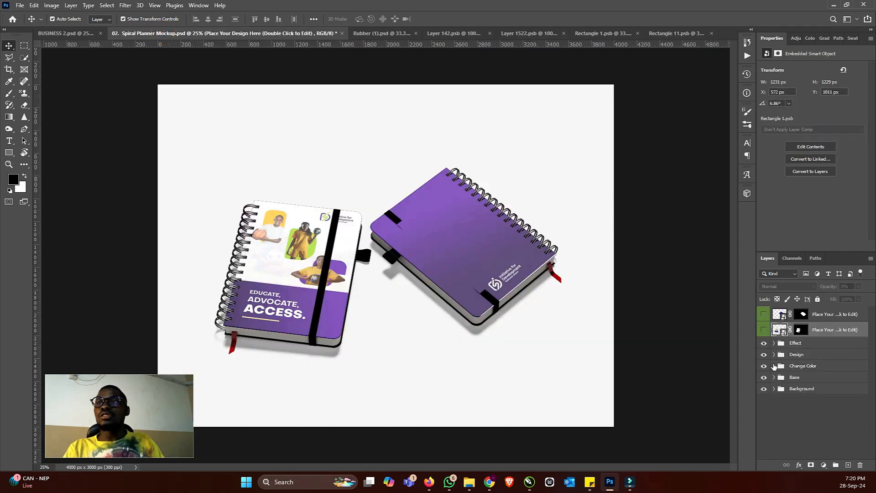
- Recolour the Background Color fill in the Background group to light lavender e8d5ff, taking the hue from the planner's purple
left_click(775, 388)
double_click(786, 404)
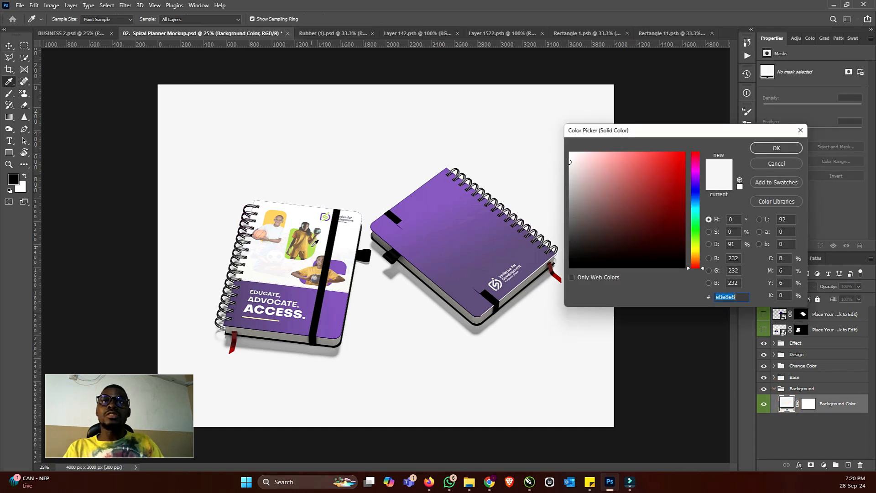
left_click(313, 245)
left_click(426, 186)
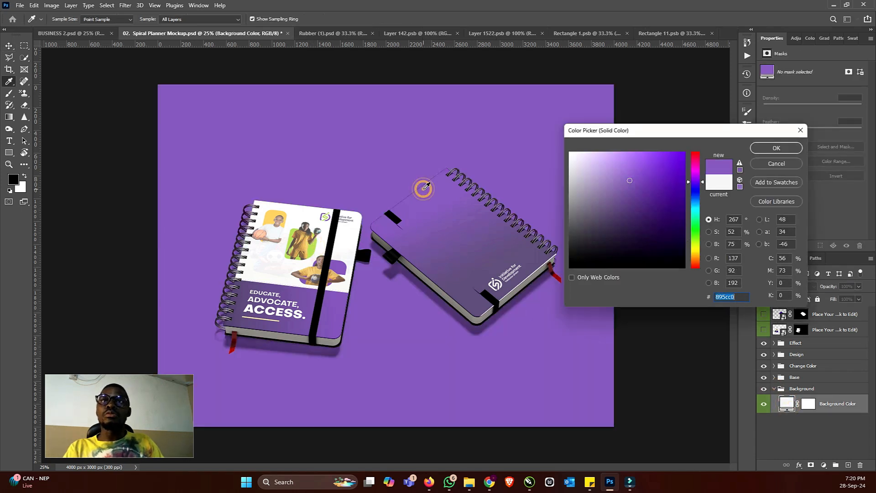
mouse_move(675, 209)
left_mouse_down()
mouse_move(687, 278)
mouse_move(684, 239)
left_mouse_up()
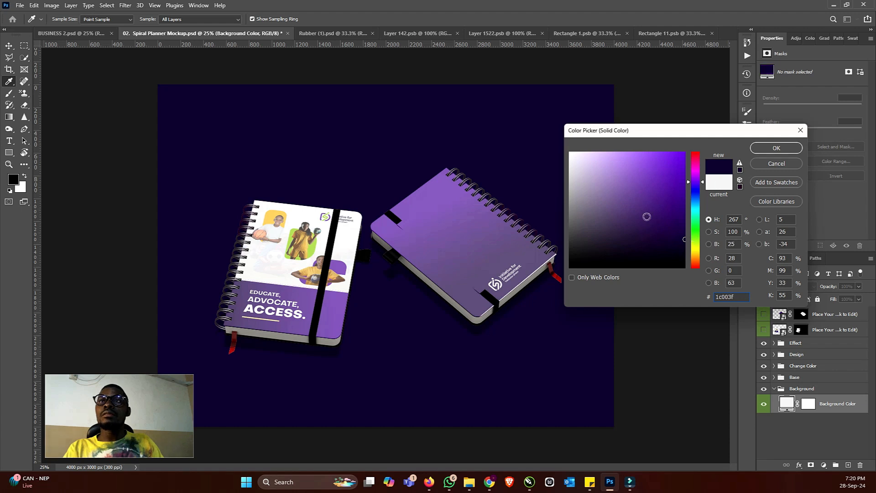
left_click_drag(578, 152, 586, 150)
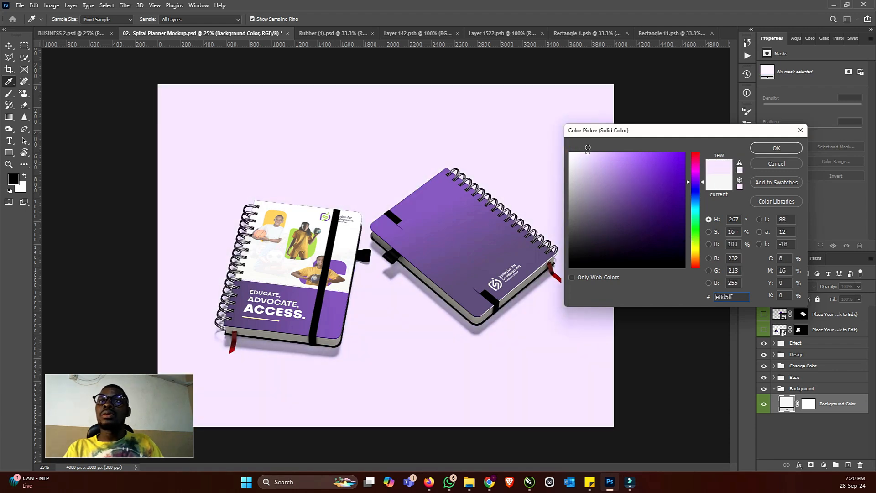
left_click(776, 147)
left_click(636, 172)
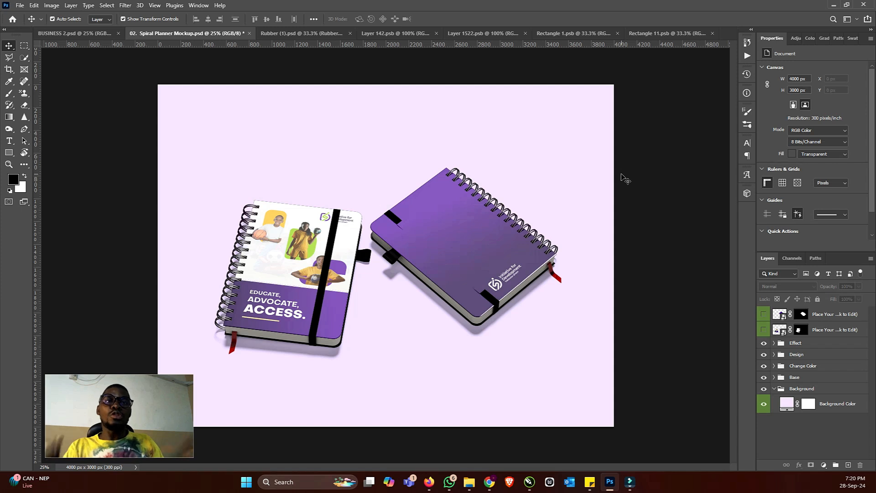
- Switch to the Rubber (1).psd document and open the Rubber (Right) group's smart object contents without updating the text layers
left_click(302, 34)
left_click(685, 281)
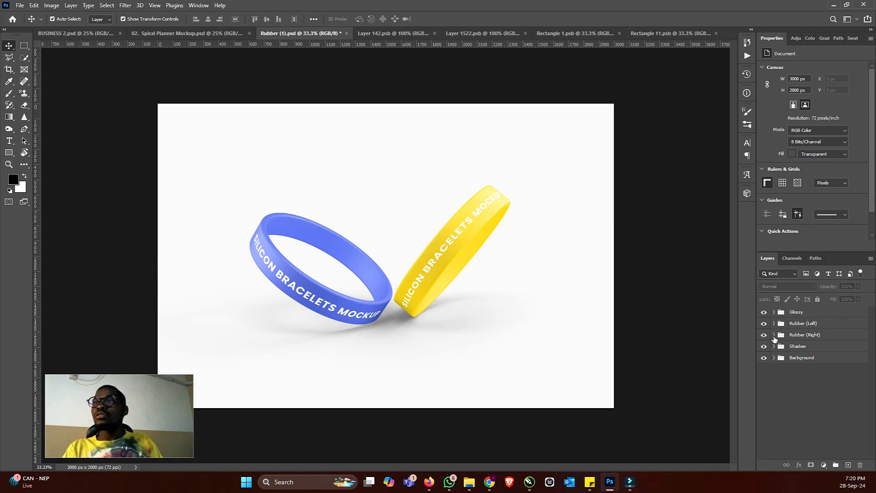
left_click(775, 335)
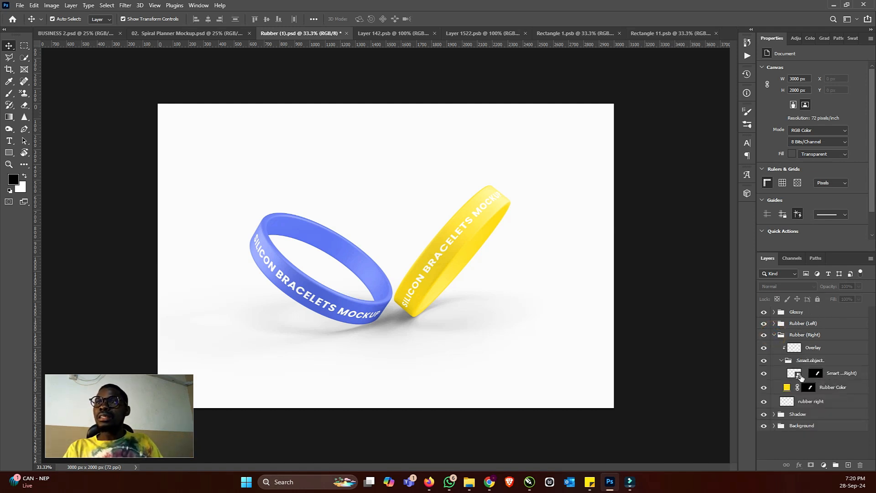
double_click(797, 374)
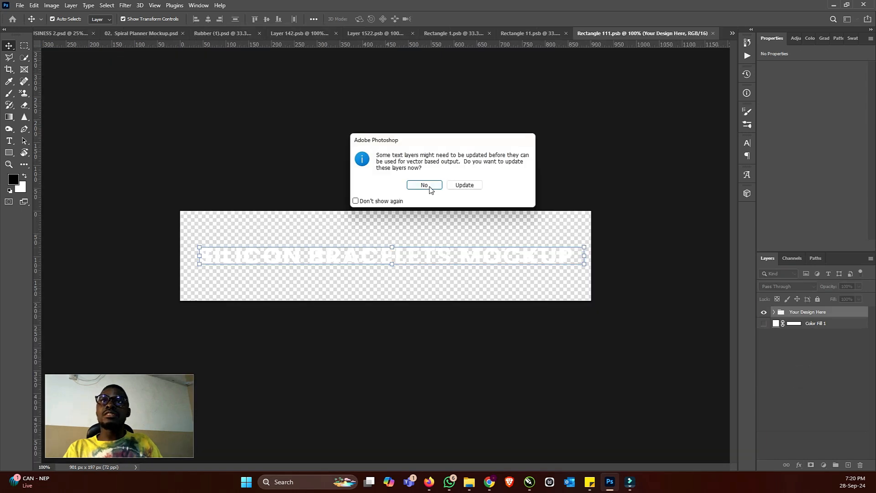
left_click(425, 185)
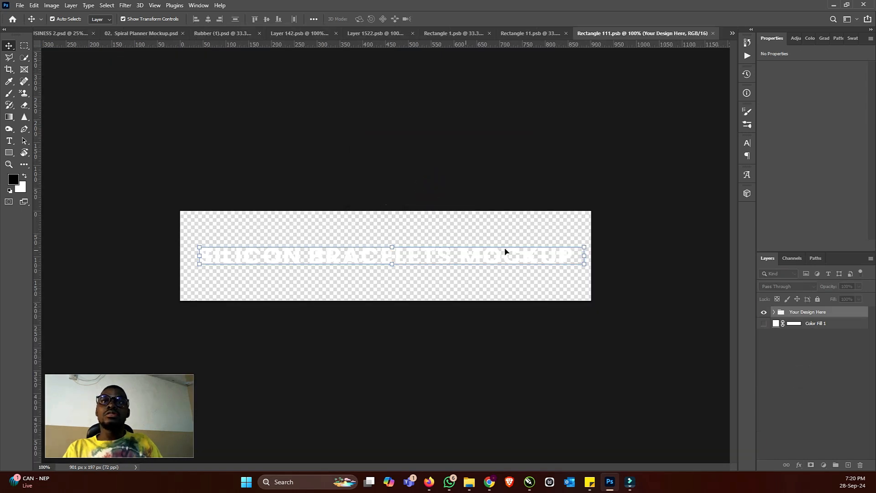
left_click(550, 235)
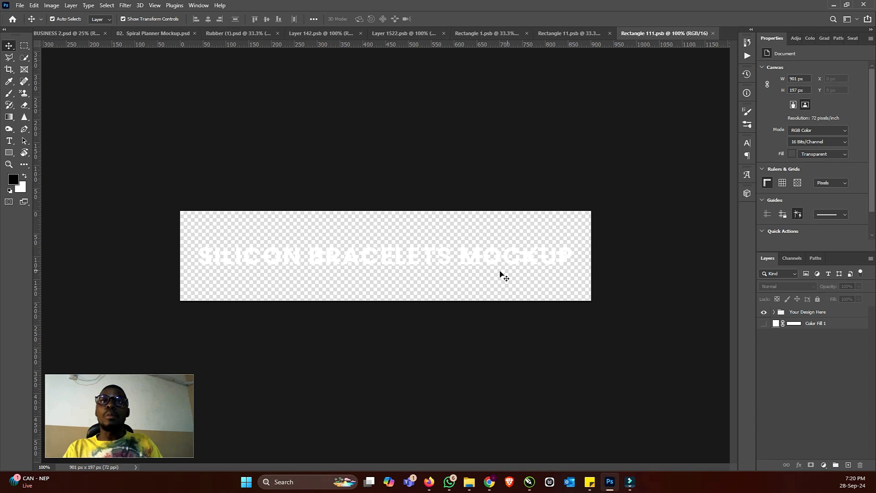
- Place the Band BG 3 image from the Brand Materials folder into Rectangle 111.psb and enlarge it to about 2171 x 80 px
left_click(19, 5)
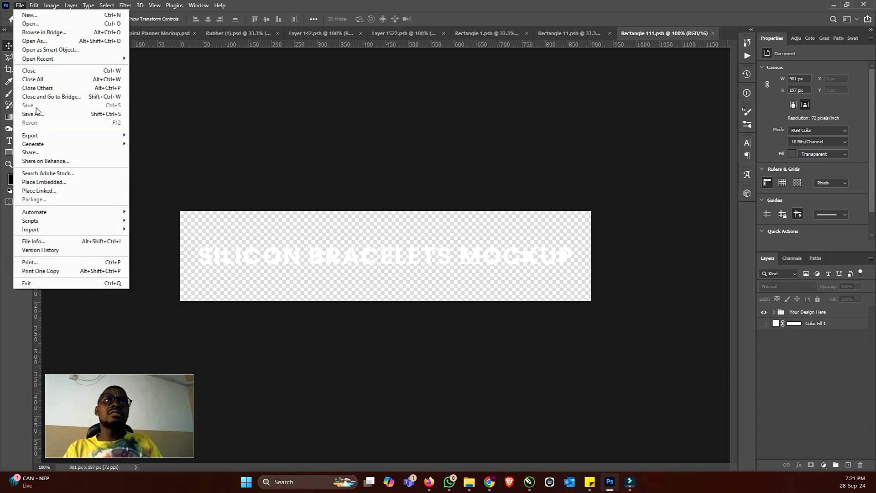
left_click(236, 143)
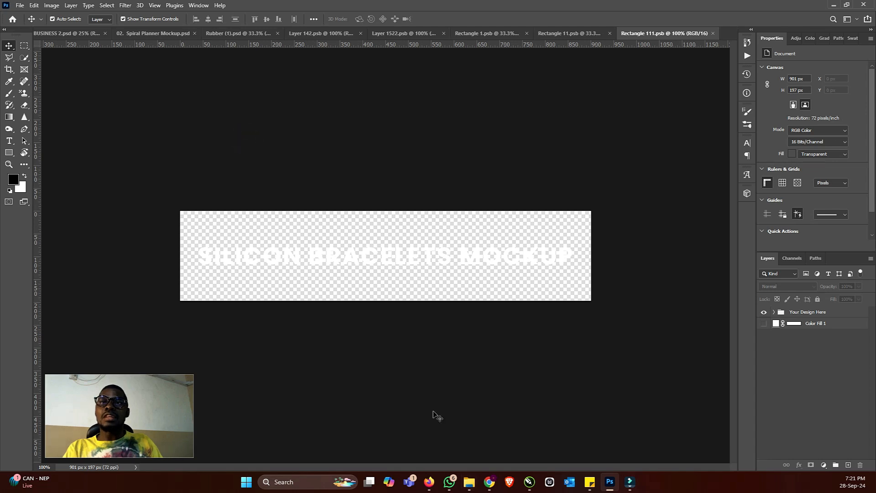
left_click(469, 482)
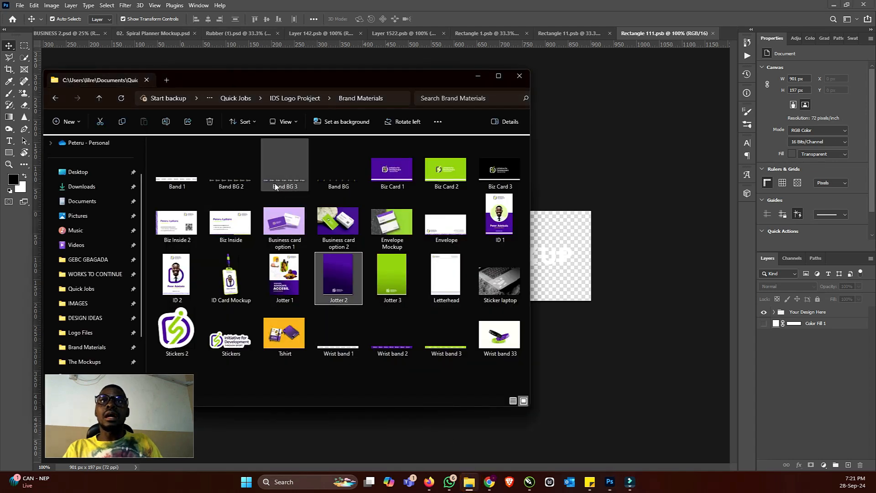
left_click_drag(288, 185, 589, 247)
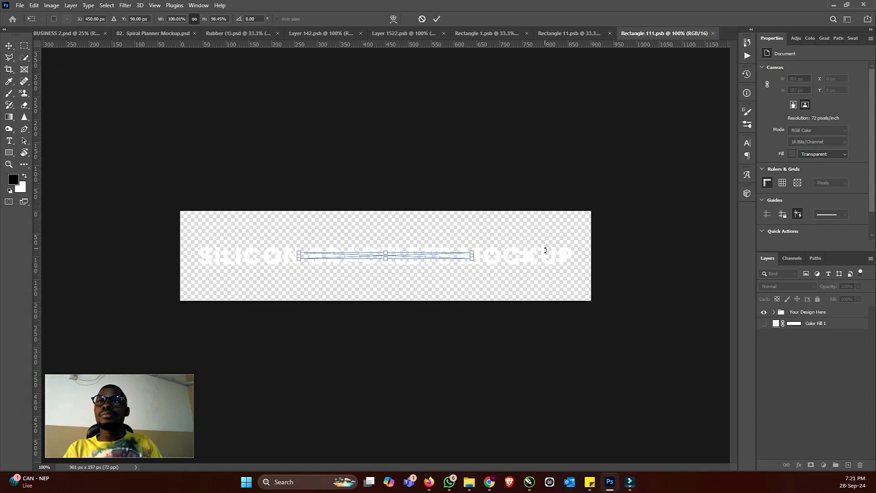
left_click_drag(387, 259, 407, 262)
left_click(435, 20)
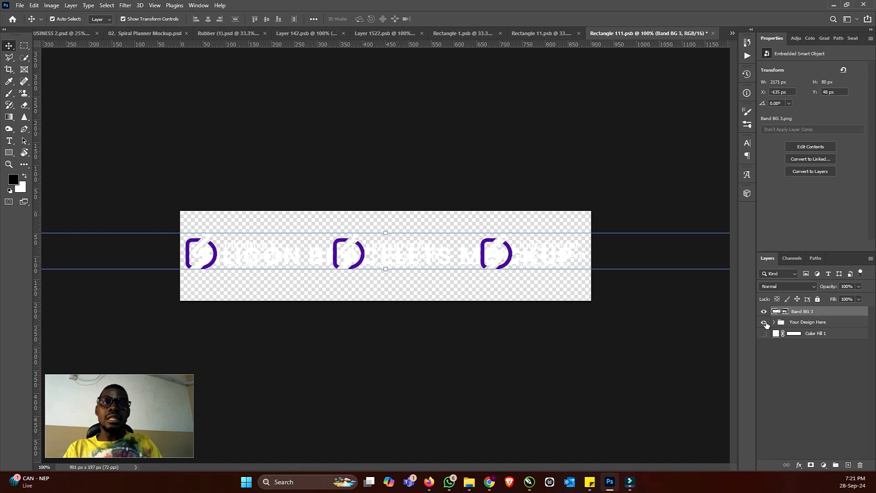
- Hide the Your Design Here group, then save Rectangle 111.psb and return to the Rubber (1).psd mockup
left_click(765, 323)
left_click(505, 361)
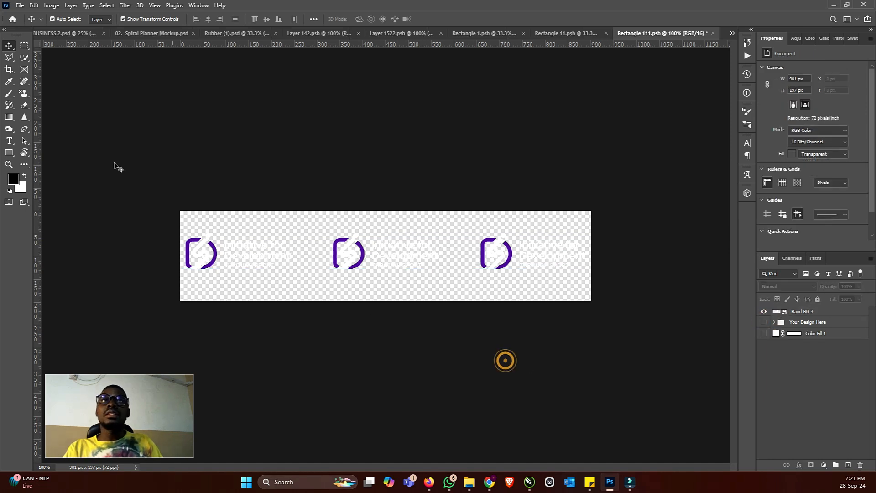
left_click(20, 6)
left_click(40, 106)
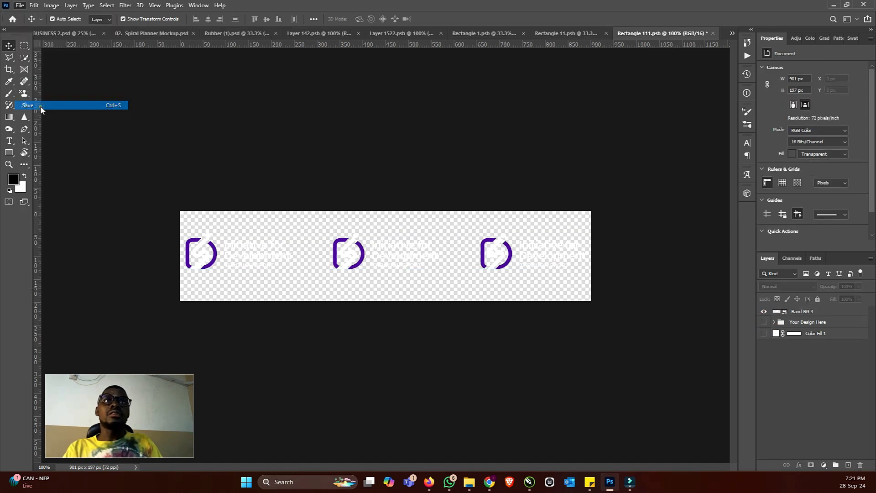
left_click(222, 34)
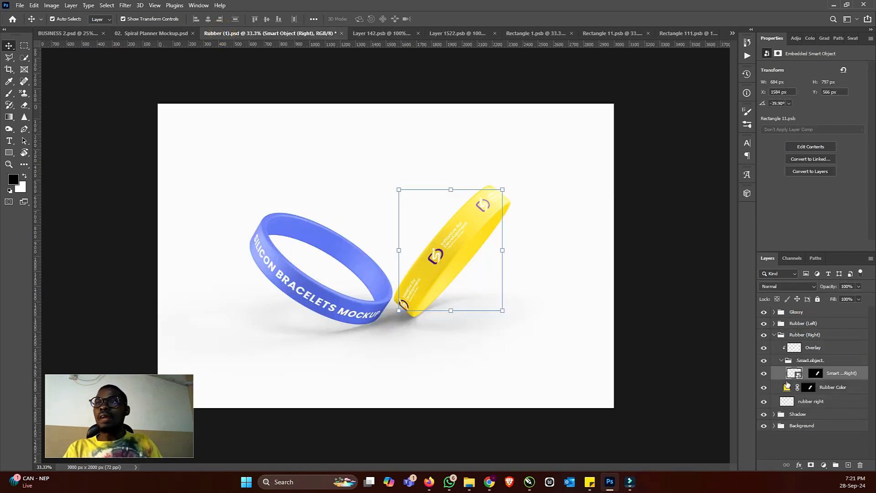
- Change the Rubber Color fill in the Rubber (Right) group to green 00ac04
double_click(786, 389)
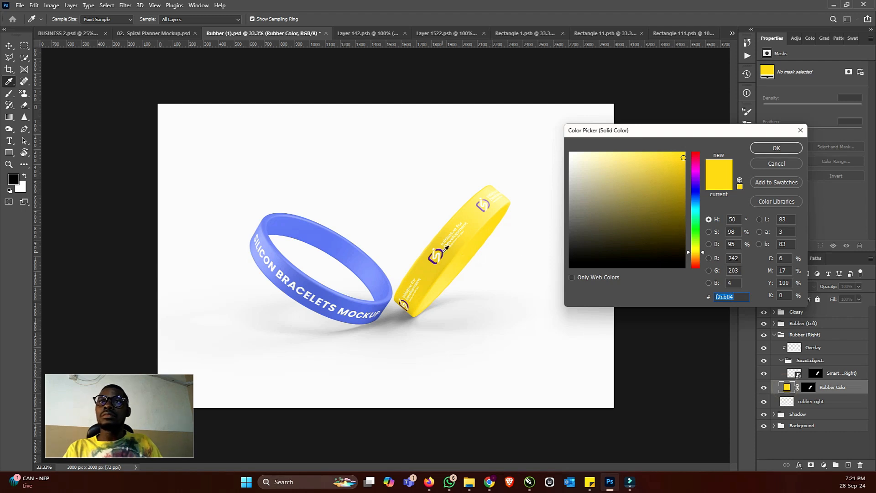
left_click_drag(681, 174, 700, 231)
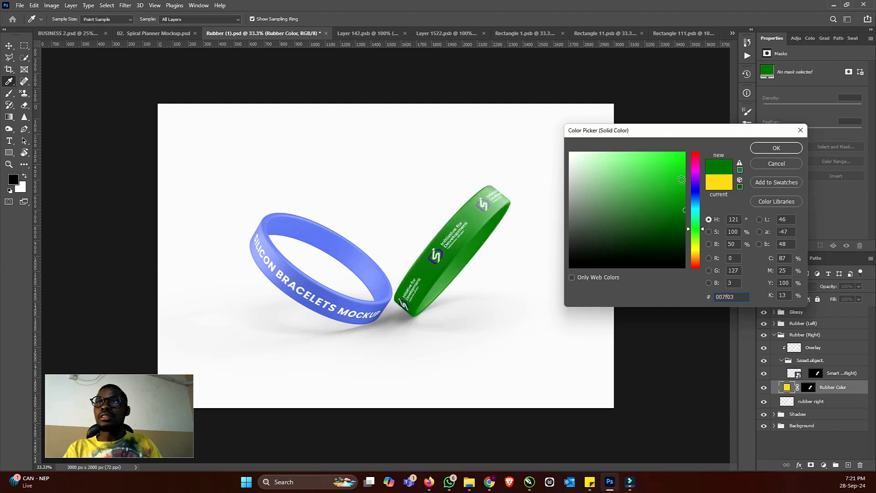
left_click_drag(682, 180, 686, 189)
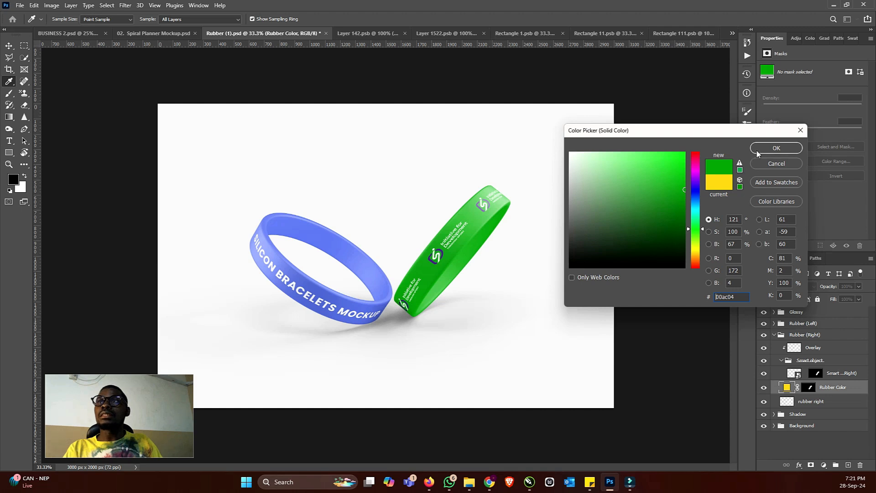
left_click(776, 148)
key("v")
left_click(646, 145)
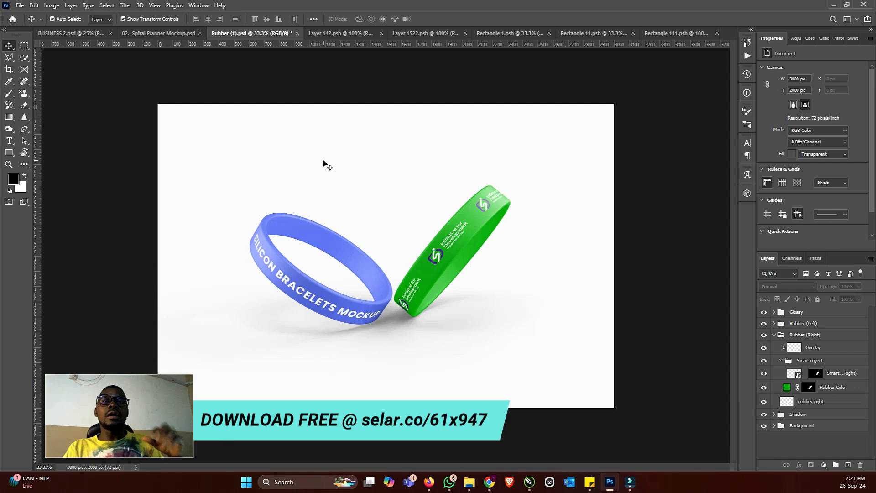
- Switch to the BUSINESS 2.psd document to review the business card mockup
left_click(82, 33)
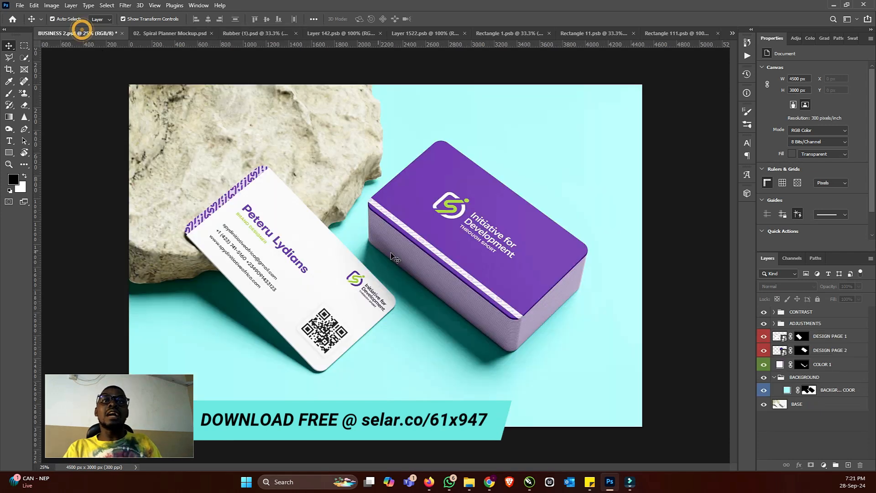